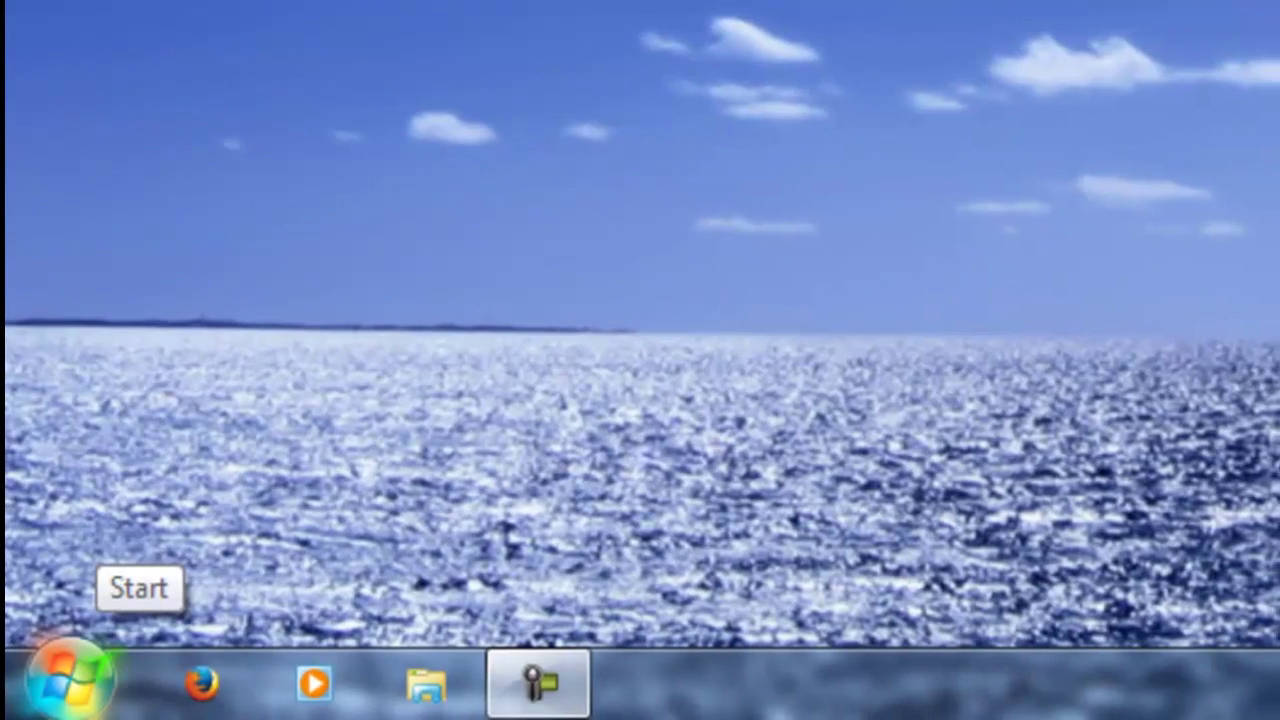
# - Open the Power Options in the Hardware and Sound section of Control Panel
pyautogui.click(68, 680)
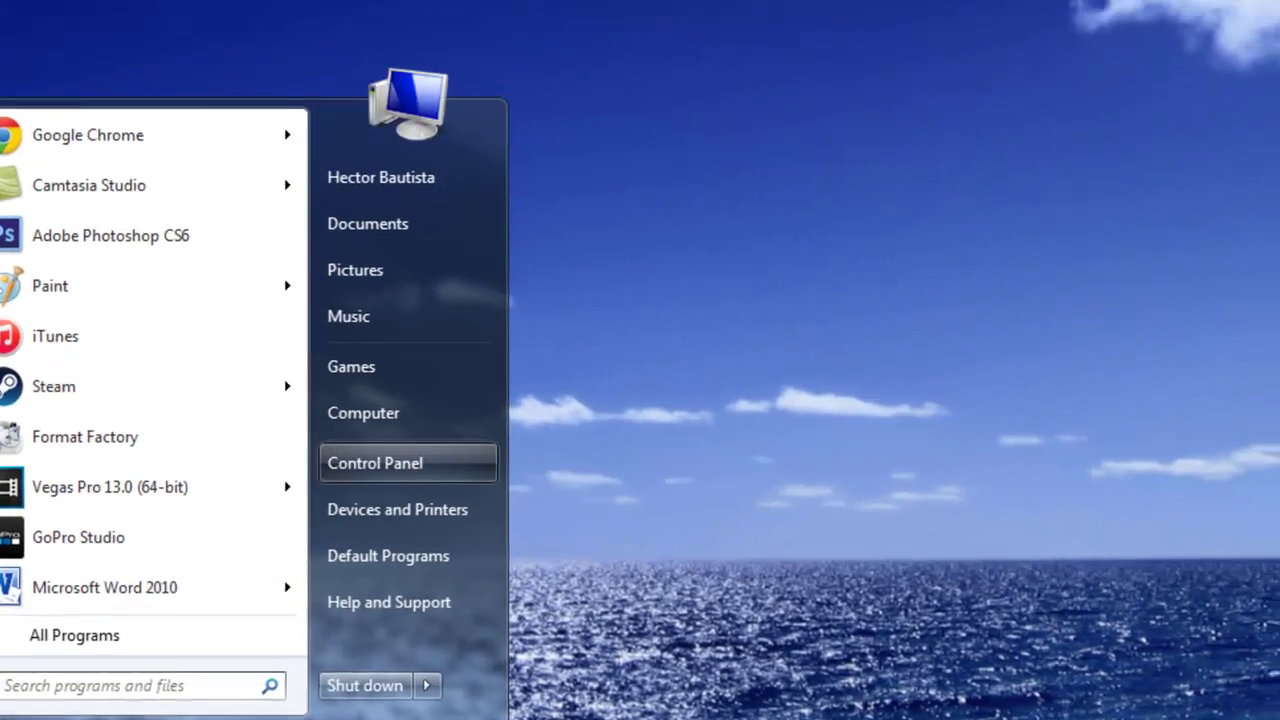
pyautogui.click(375, 463)
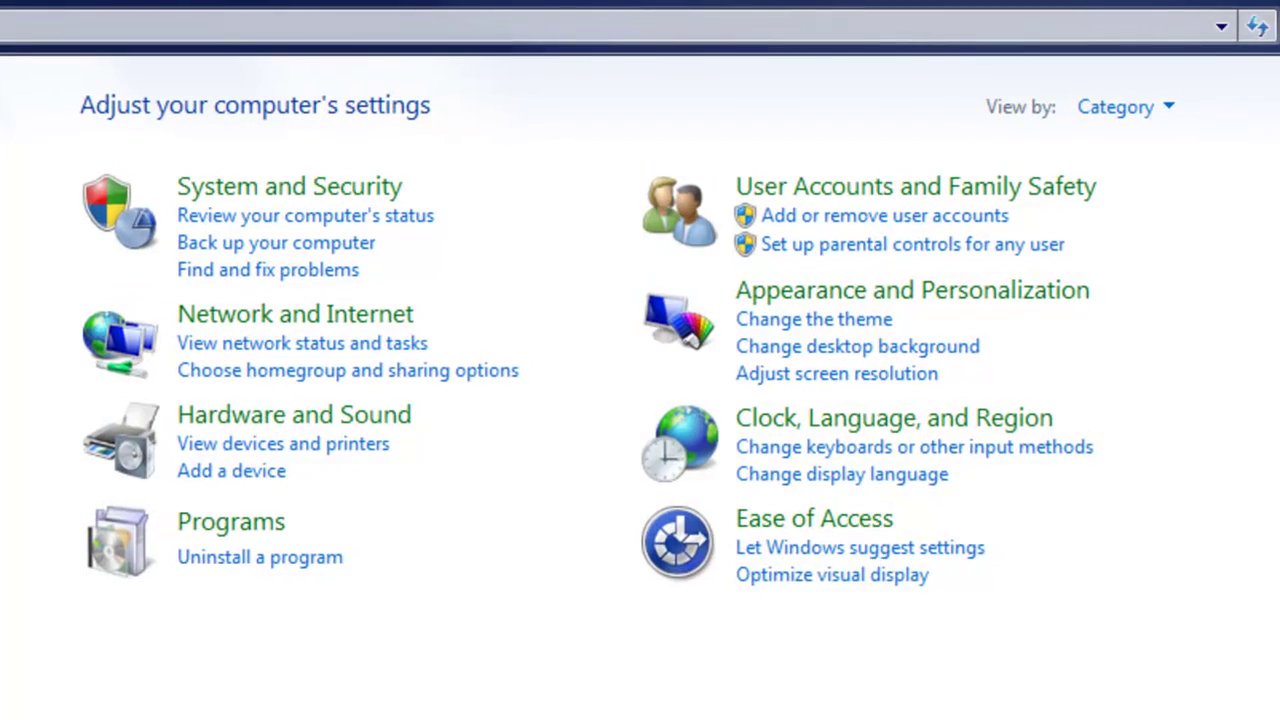
pyautogui.click(300, 416)
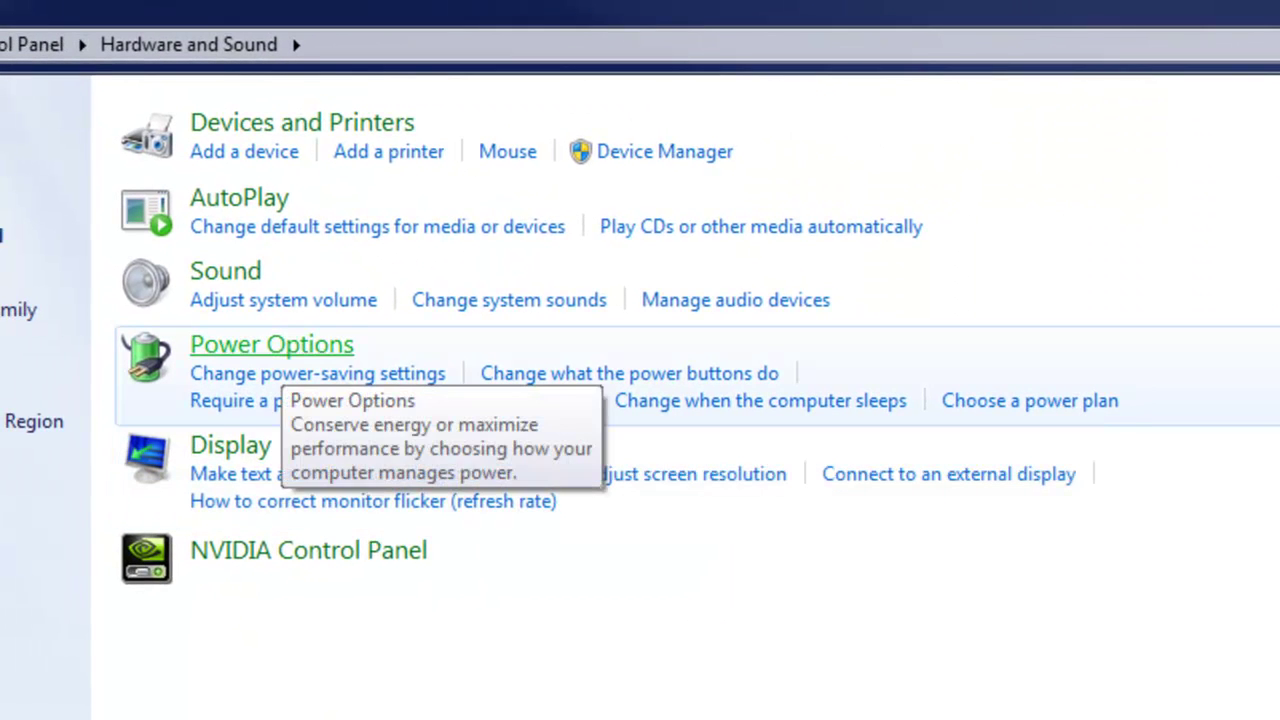
pyautogui.click(280, 344)
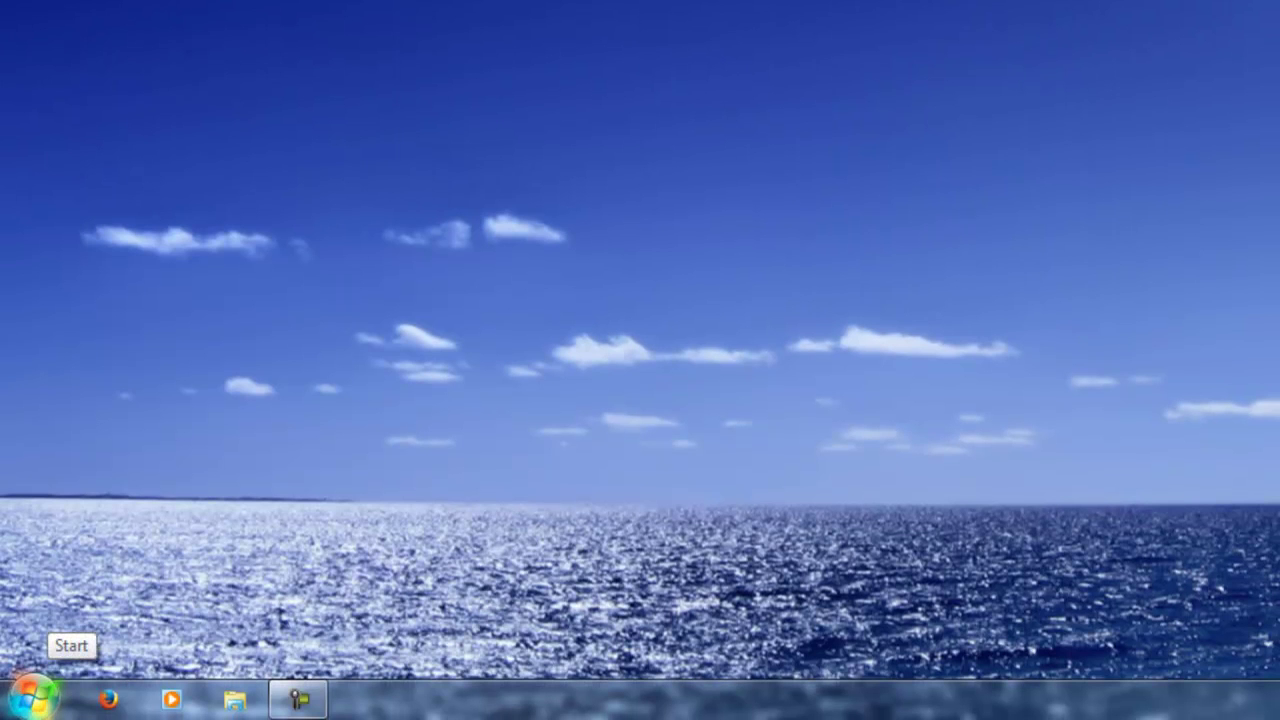
# - In Control Panel's Folder Options, set hidden files, folders, and drives to be shown and apply the change
pyautogui.click(33, 695)
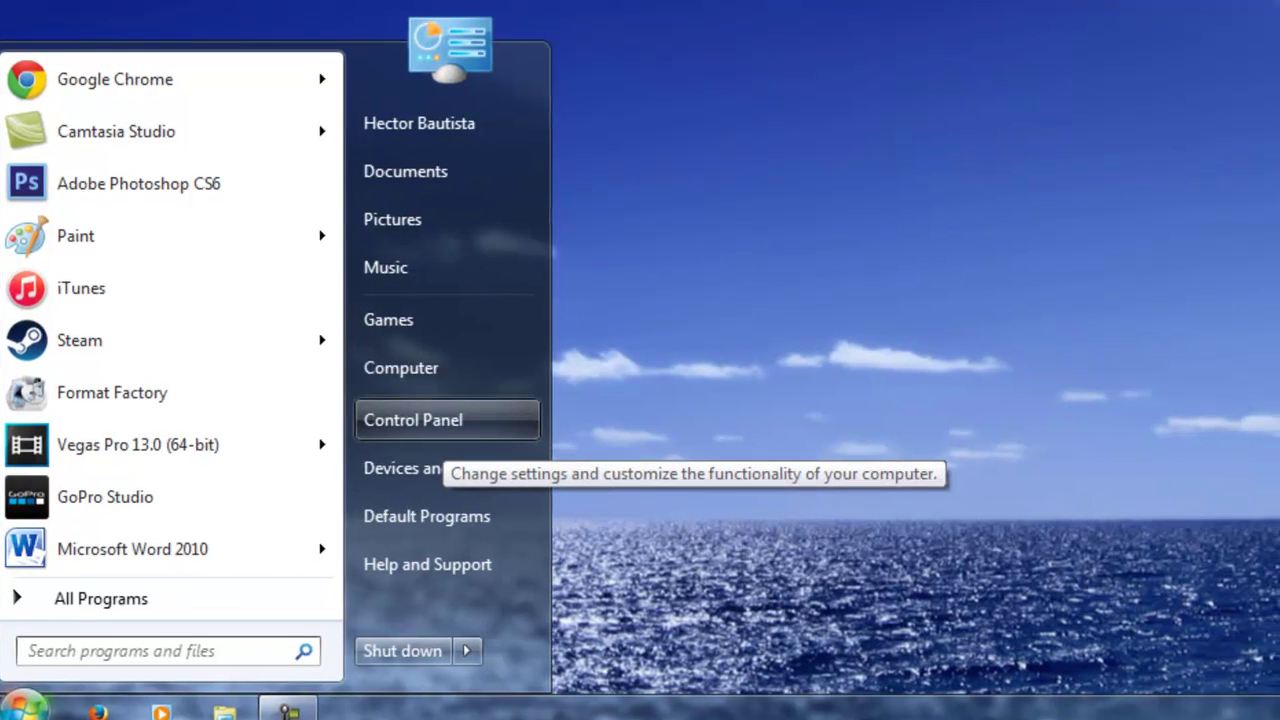
pyautogui.click(423, 405)
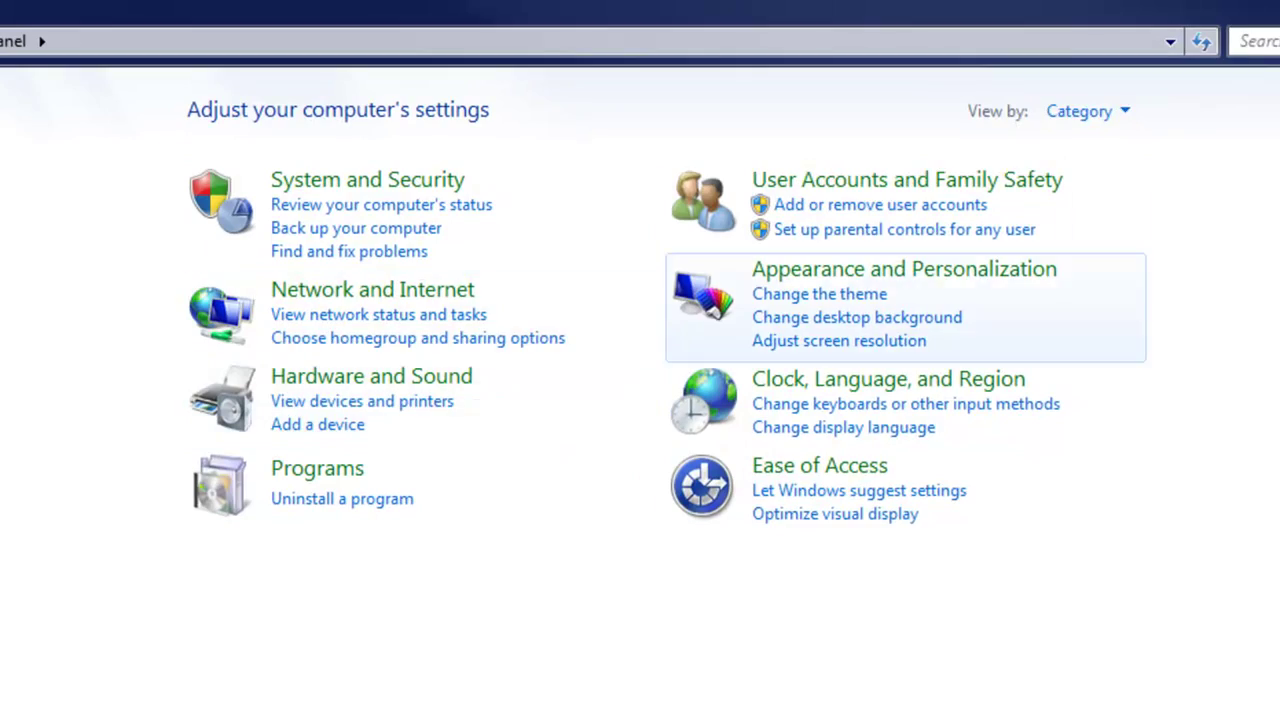
pyautogui.click(904, 269)
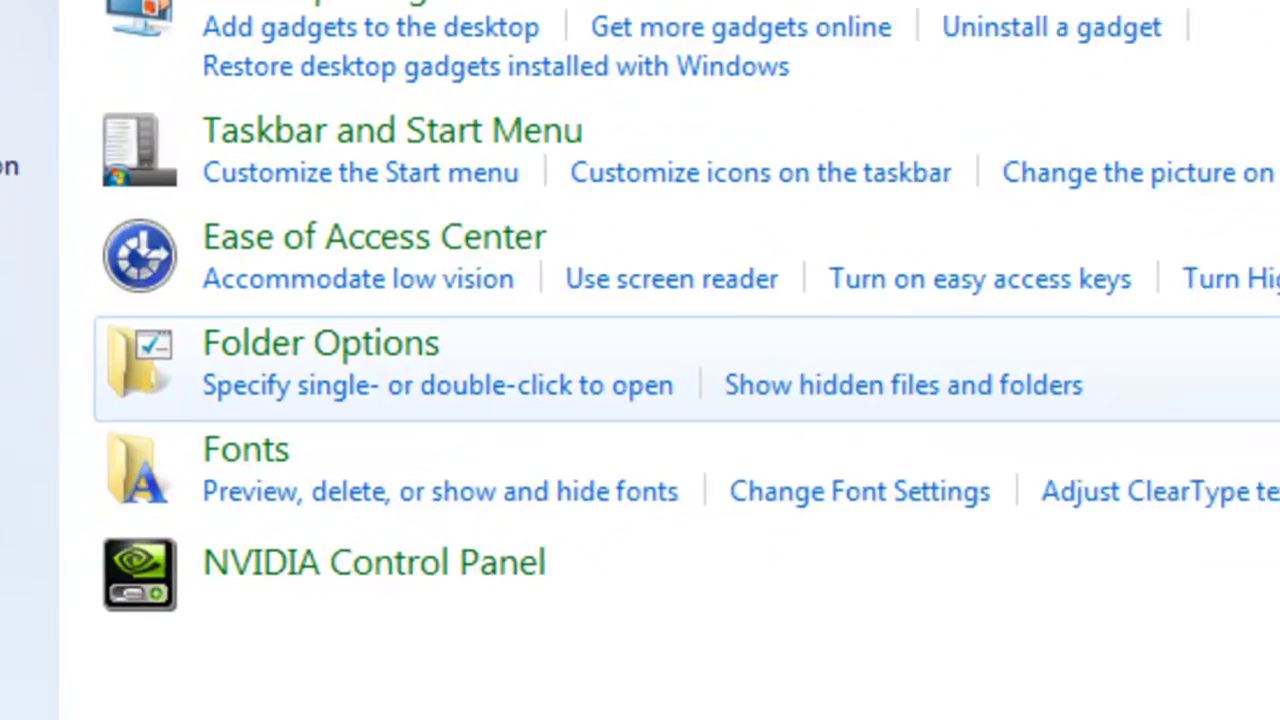
pyautogui.click(606, 478)
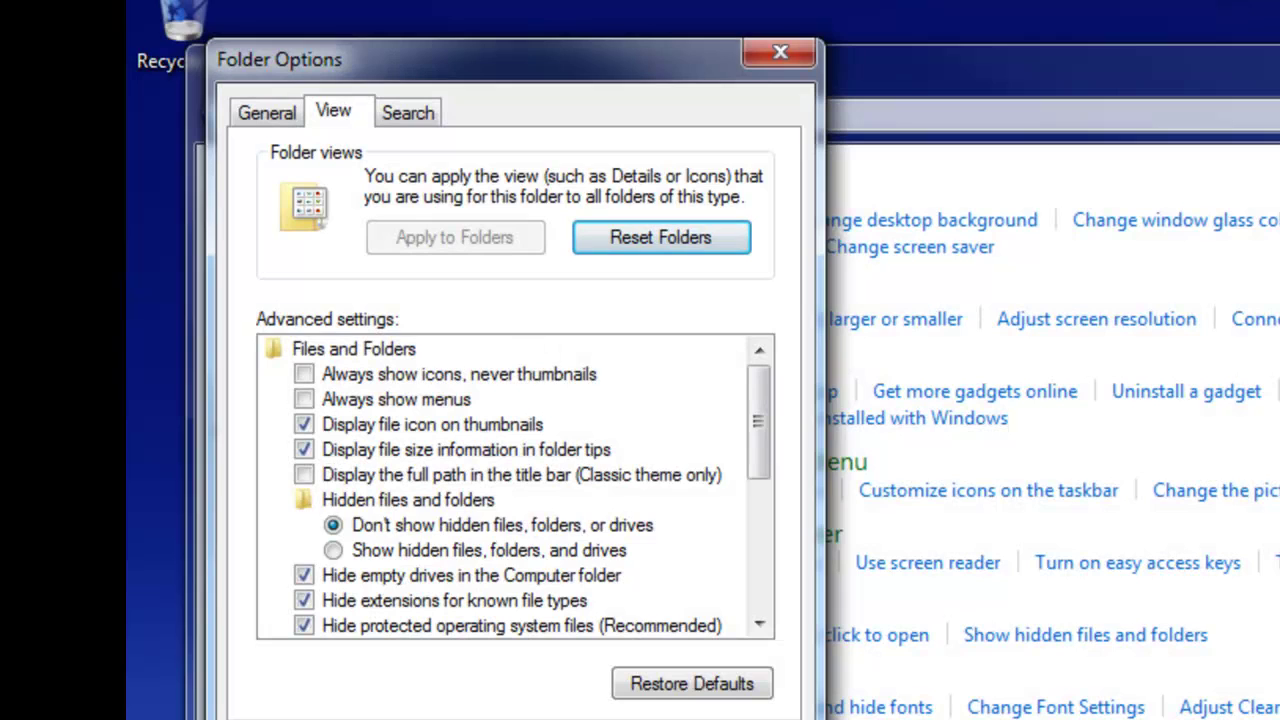
pyautogui.click(333, 550)
pyautogui.click(491, 686)
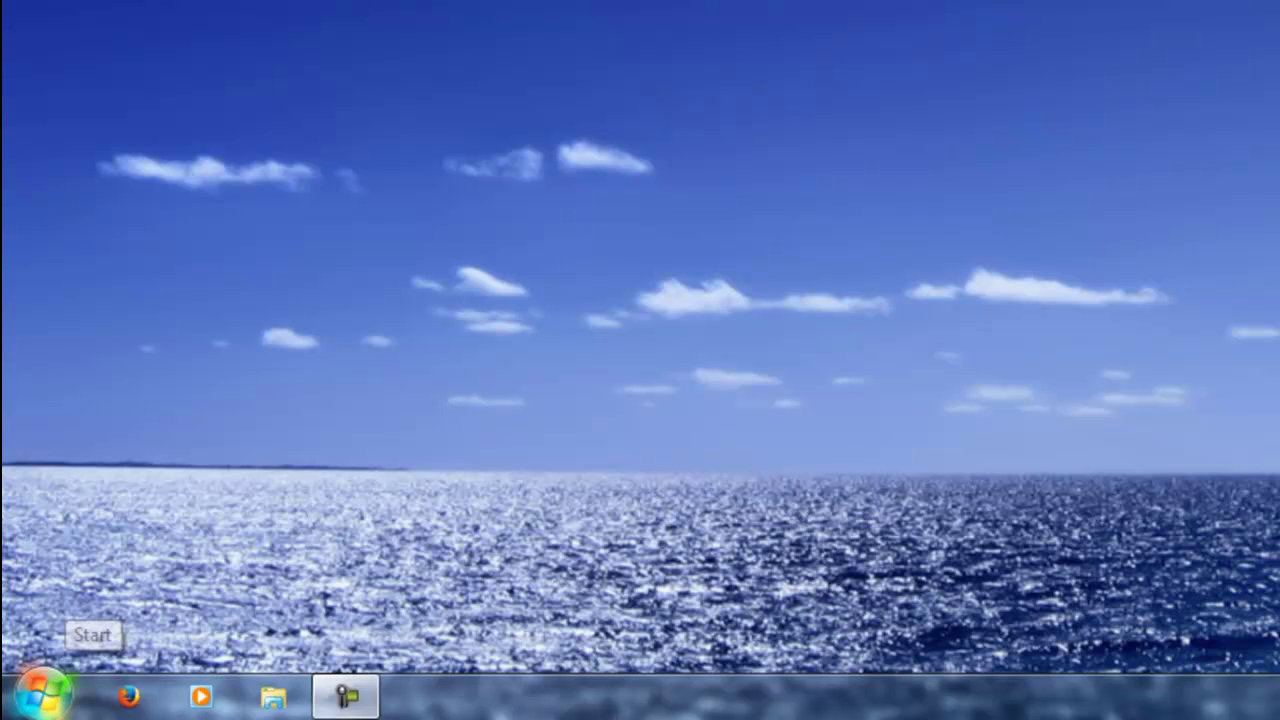
# - Browse the Computer window to the Windows7 SSD (C:) drive and open the personal user folder inside Users
pyautogui.click(45, 693)
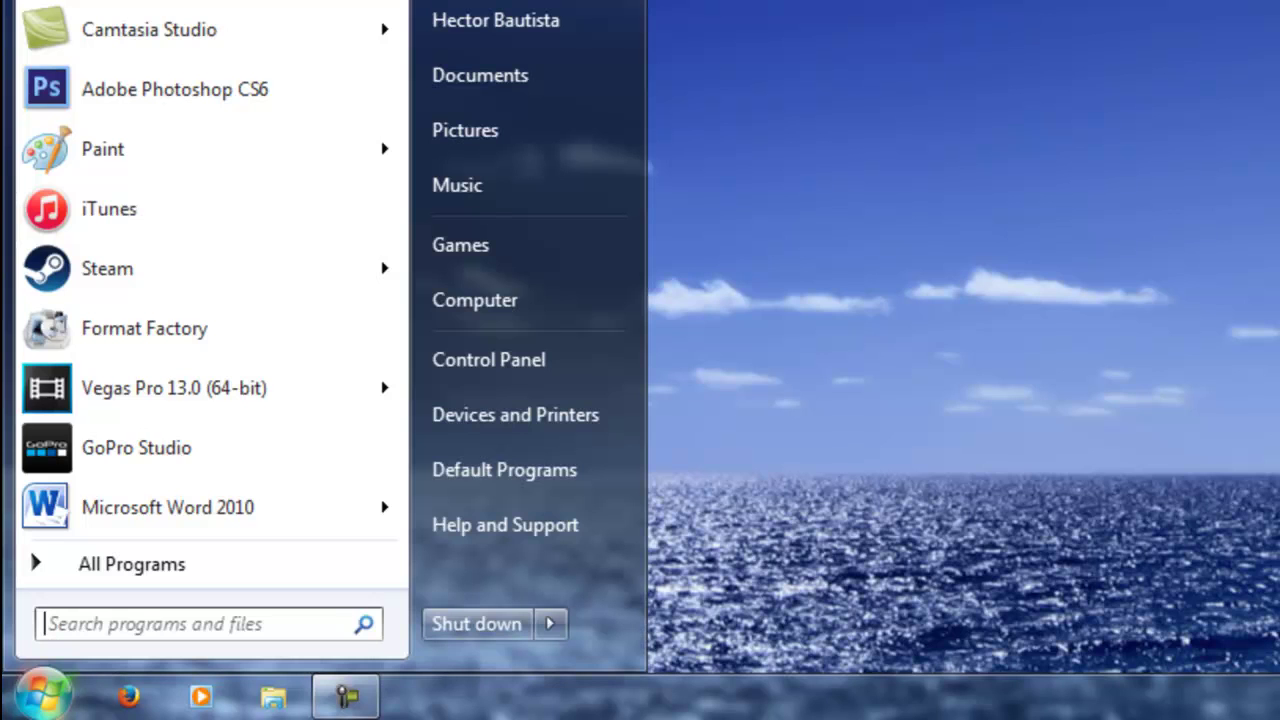
pyautogui.click(530, 305)
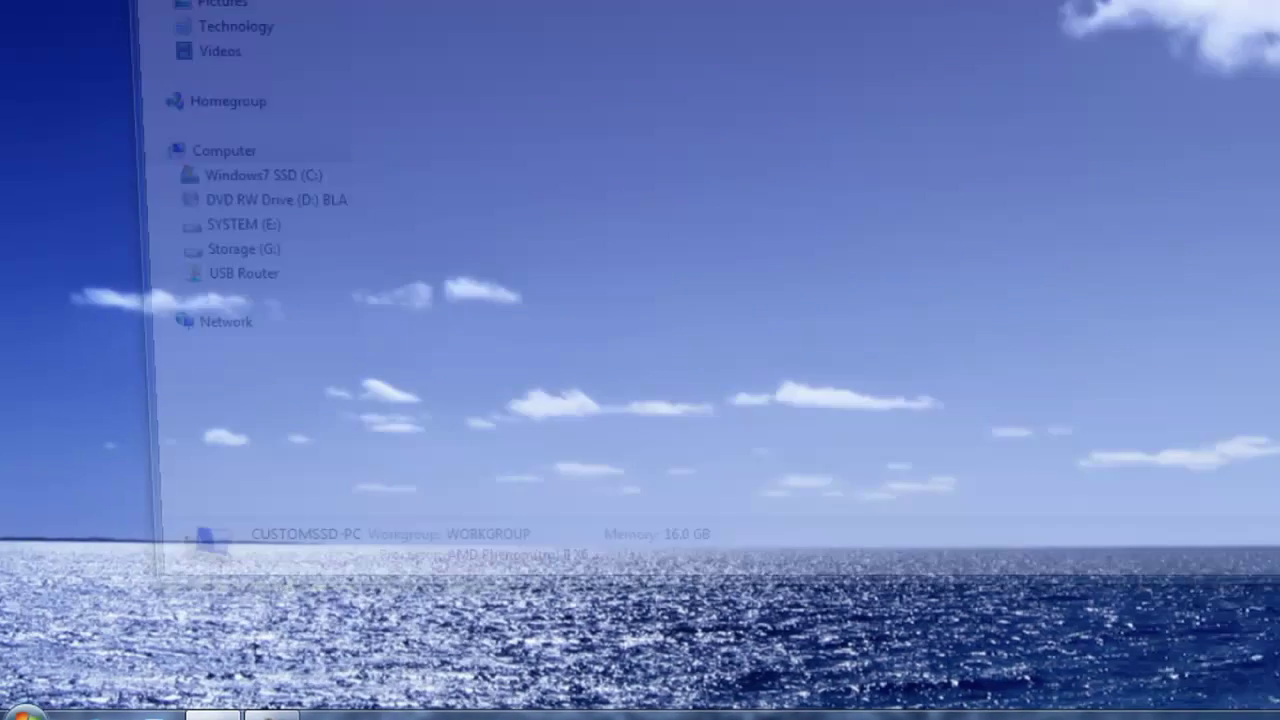
pyautogui.click(321, 145)
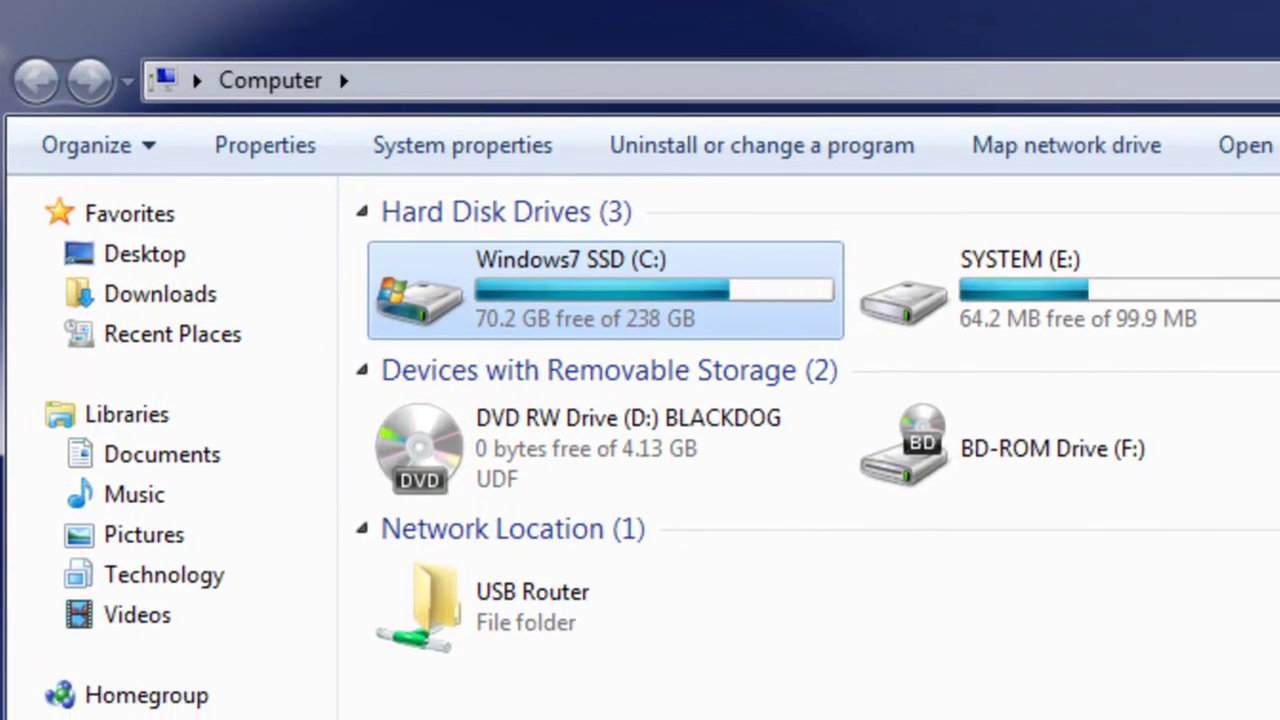
pyautogui.doubleClick(646, 312)
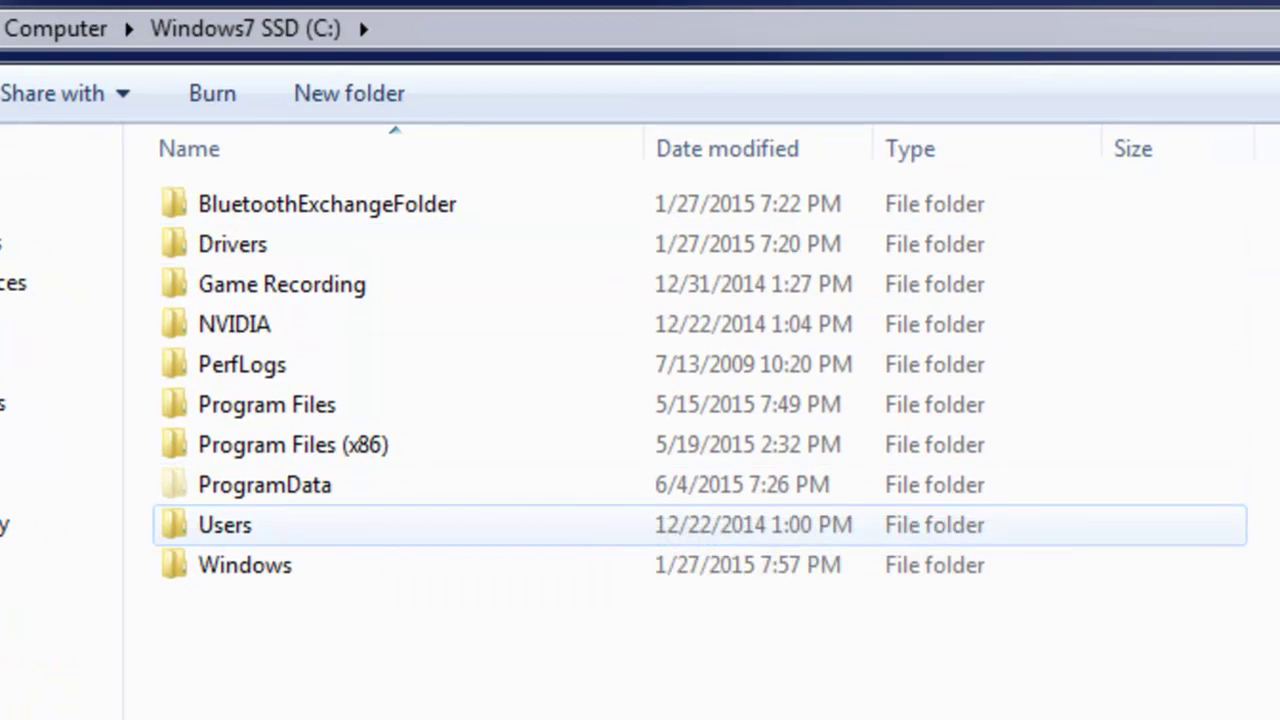
pyautogui.doubleClick(225, 524)
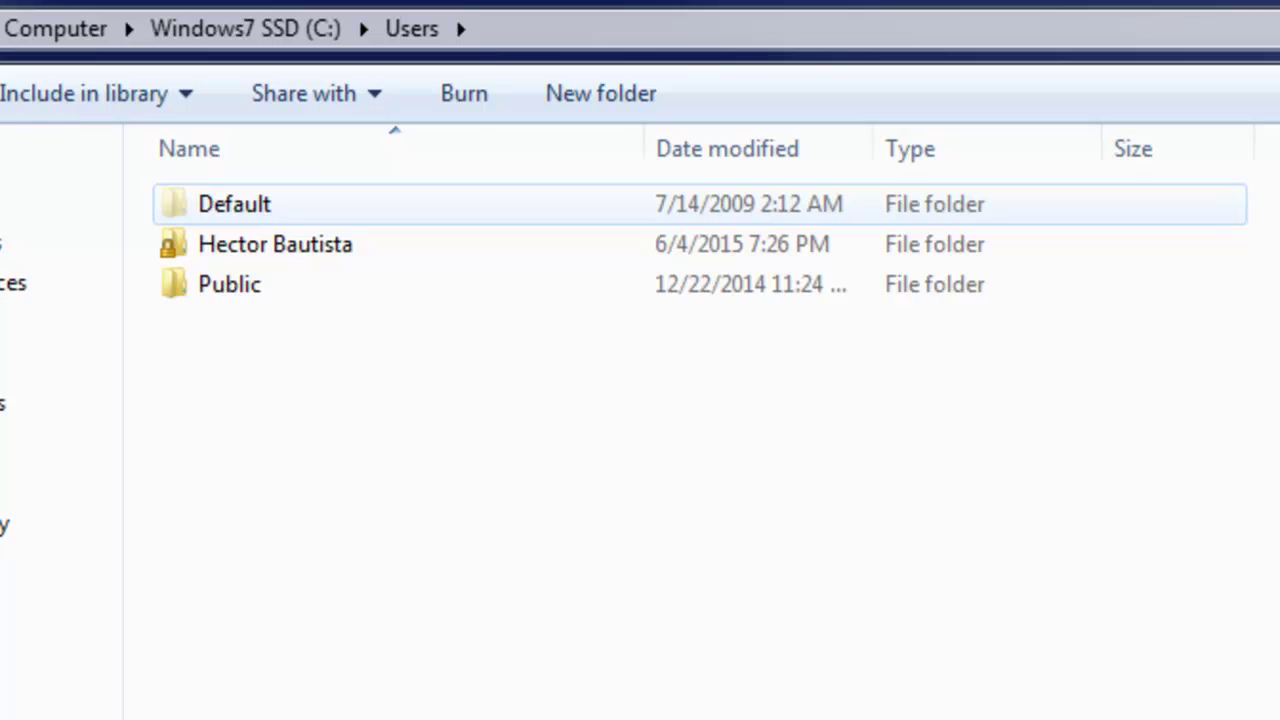
pyautogui.doubleClick(275, 244)
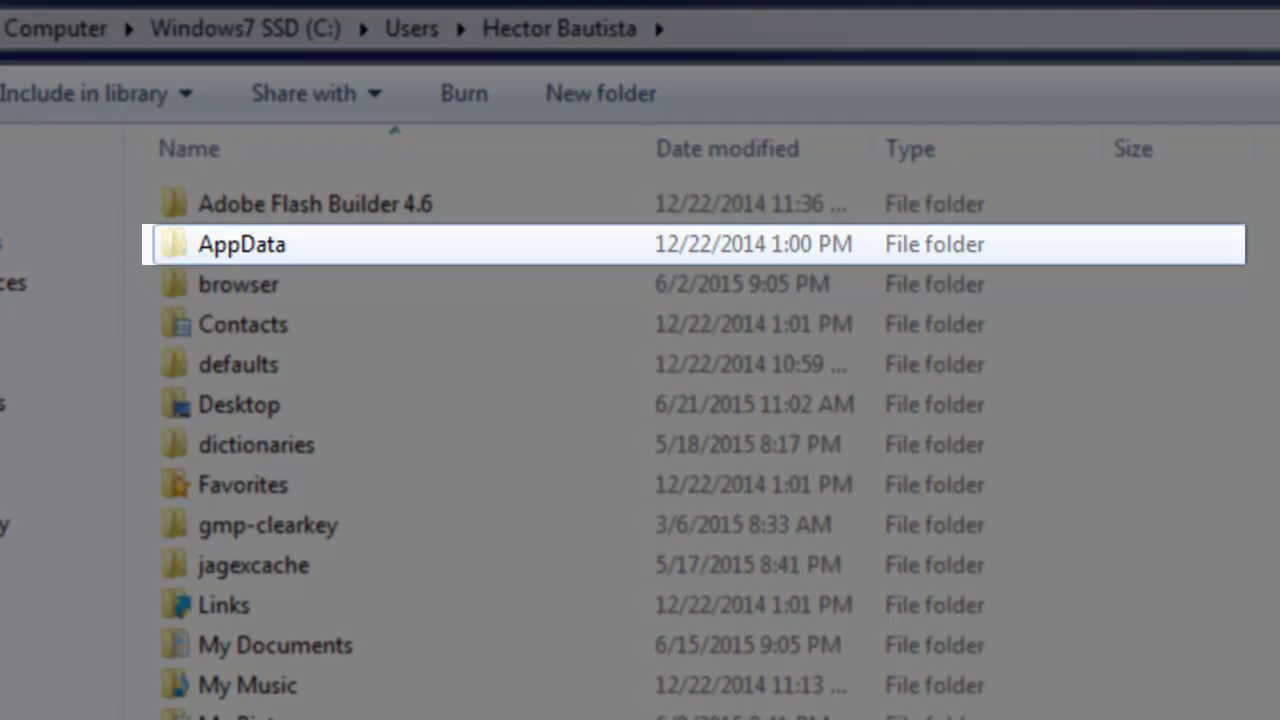
# - Open the Temp folder located in AppData\Local within the user folder
pyautogui.click(242, 244)
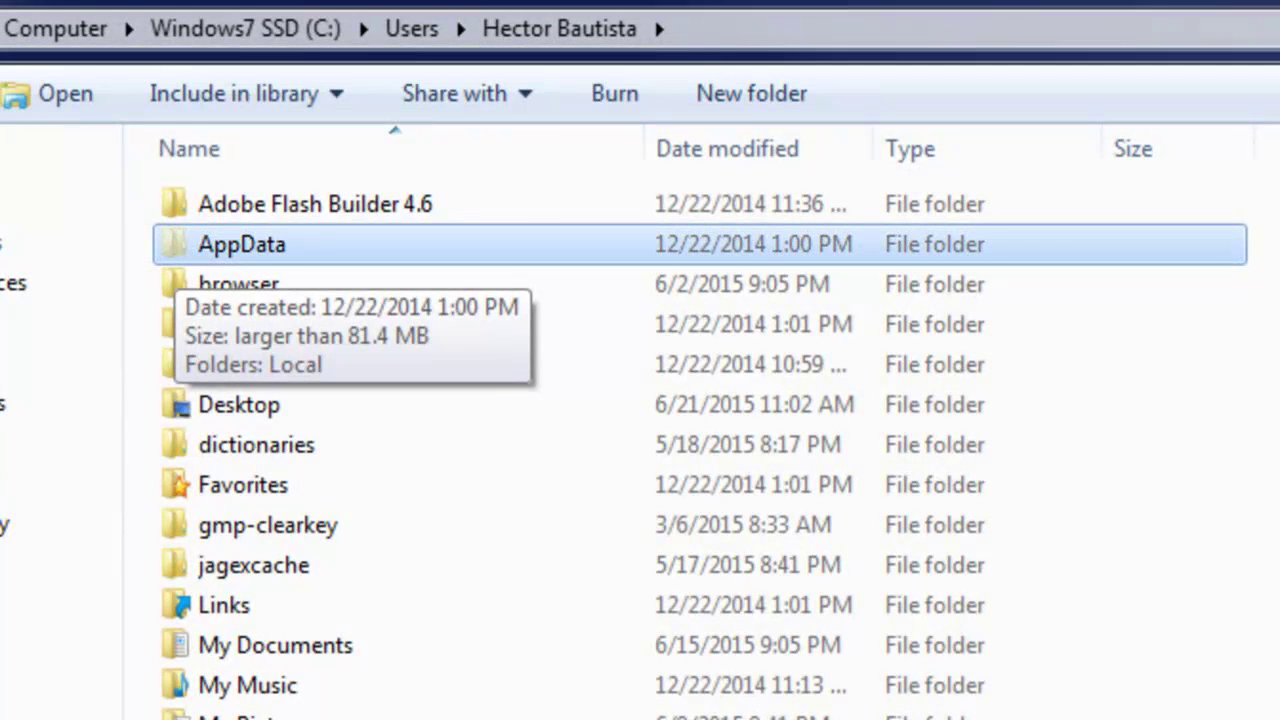
pyautogui.doubleClick(241, 244)
pyautogui.click(225, 204)
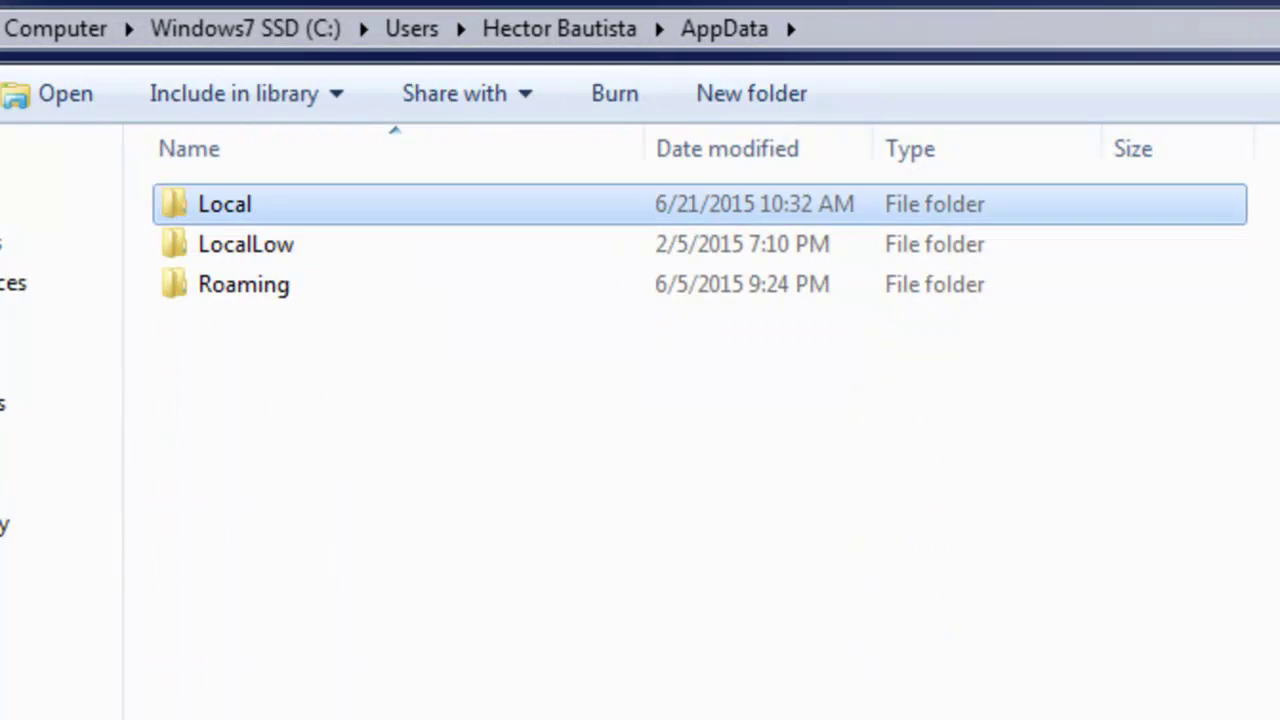
pyautogui.doubleClick(225, 204)
pyautogui.click(243, 323)
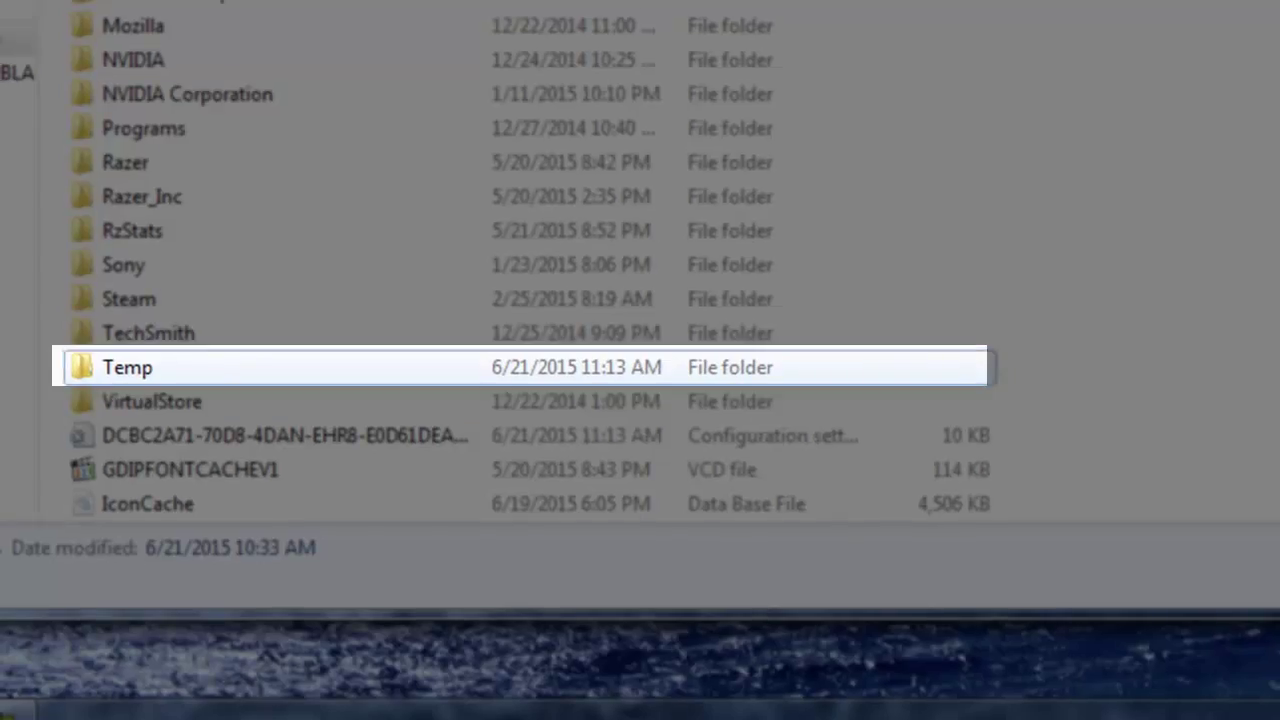
pyautogui.click(246, 616)
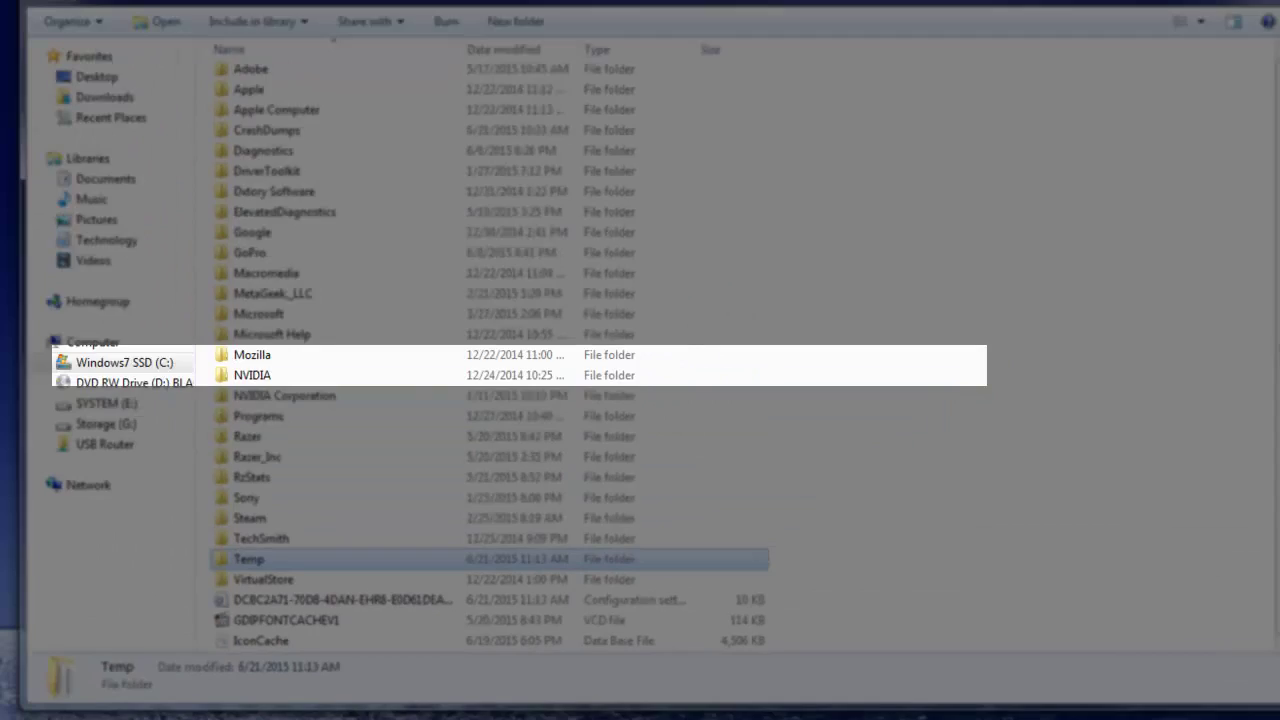
pyautogui.press('Return')
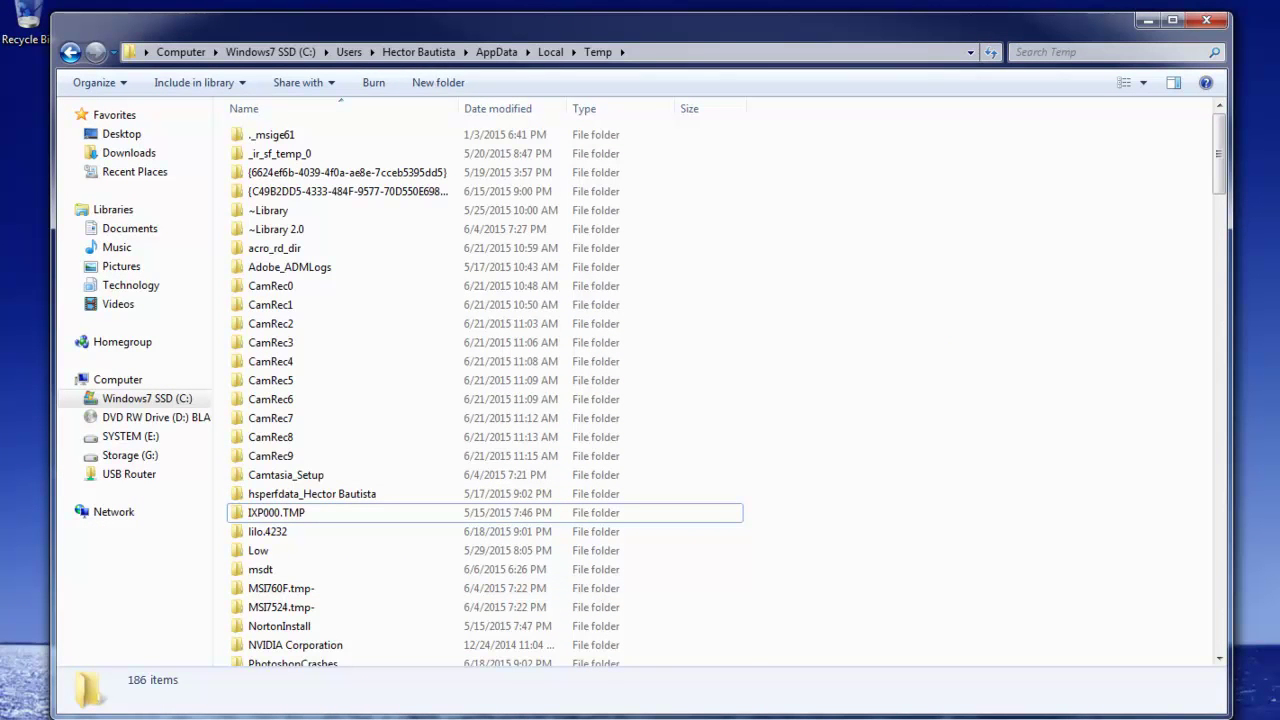
# - Select everything in the Temp folder and move it to the Recycle Bin
pyautogui.hotkey('ctrl', 'a')
pyautogui.rightClick(690, 421)
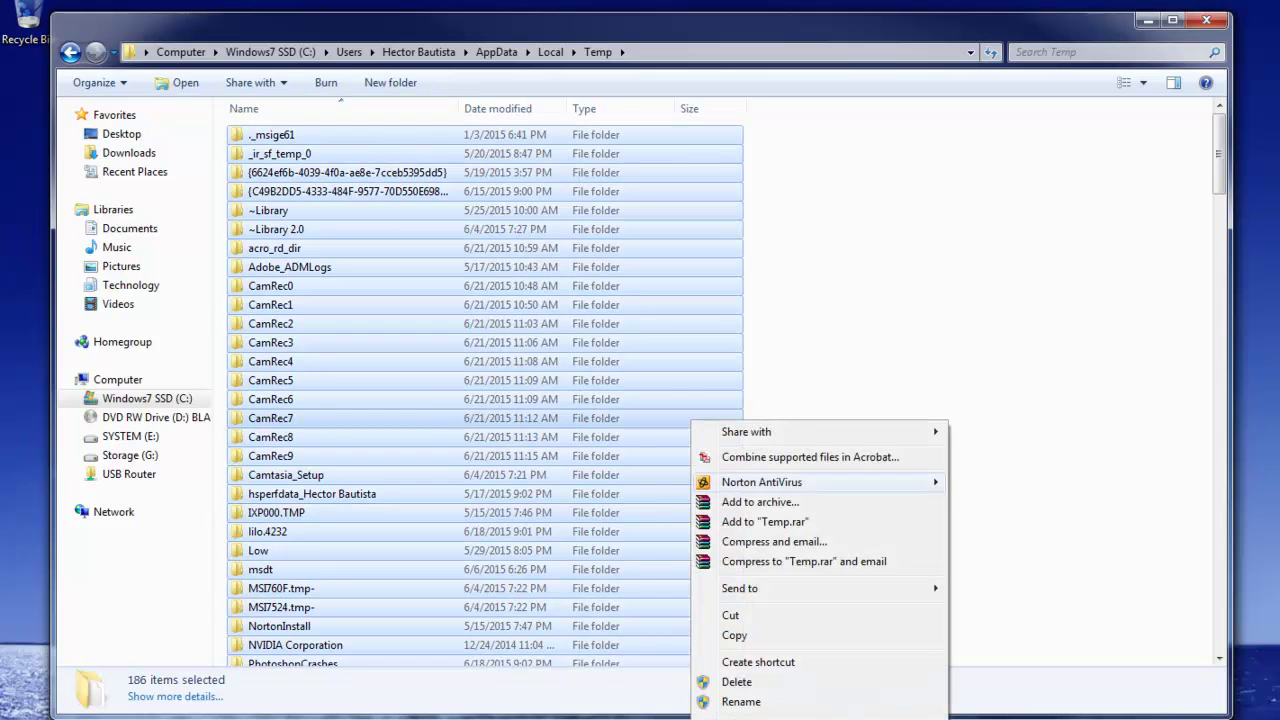
pyautogui.click(737, 682)
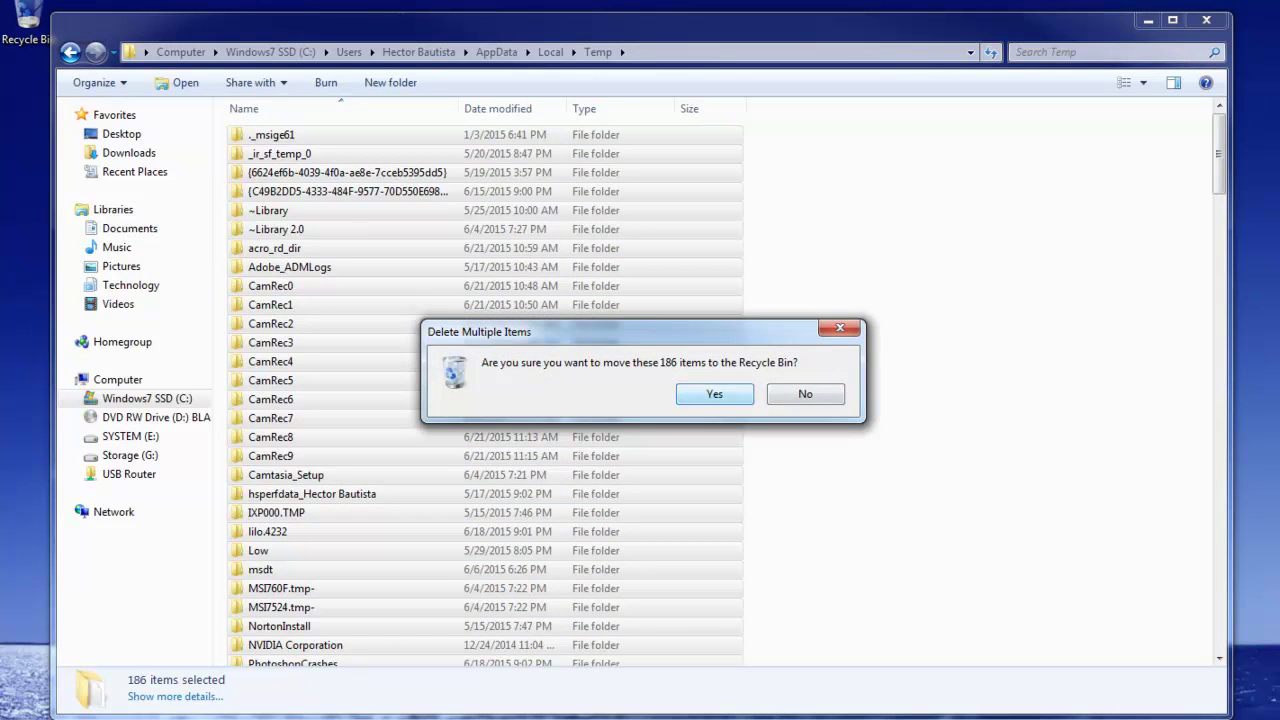
pyautogui.click(714, 393)
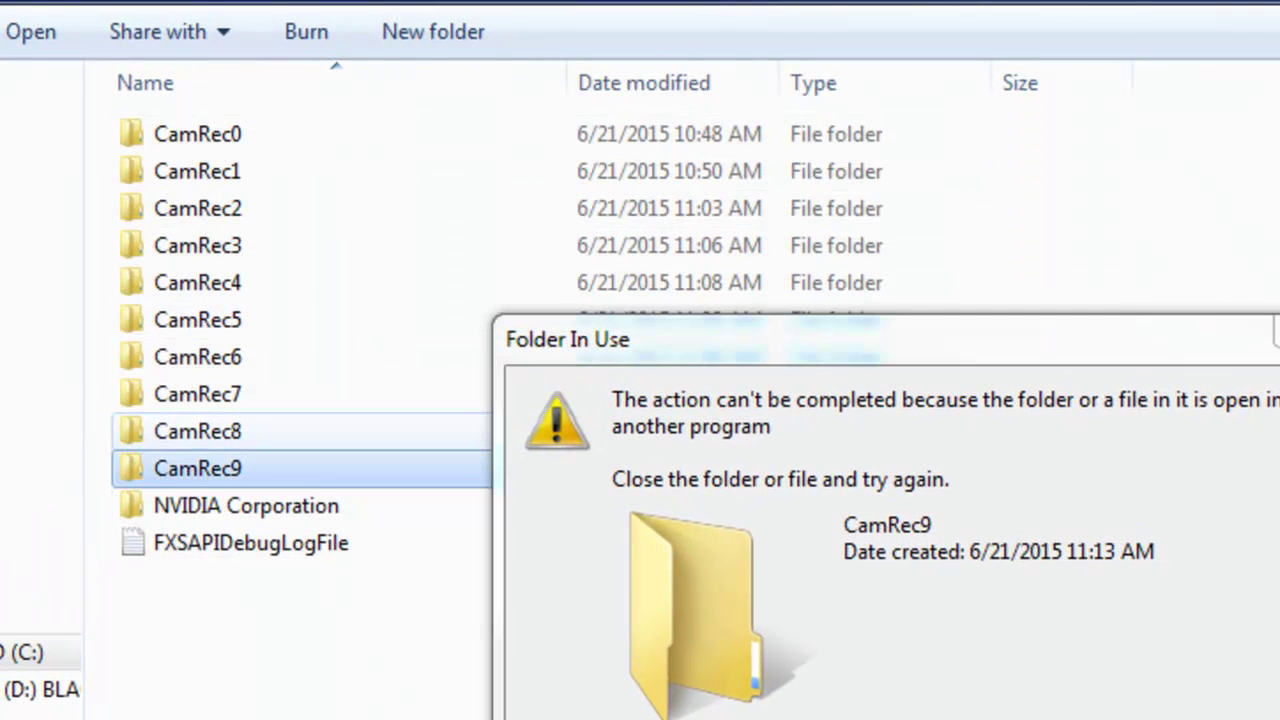
# - Skip the items that are in use, such as CamRec9, applying the choice to all current items
pyautogui.click(197, 431)
pyautogui.click(197, 171)
pyautogui.click(197, 357)
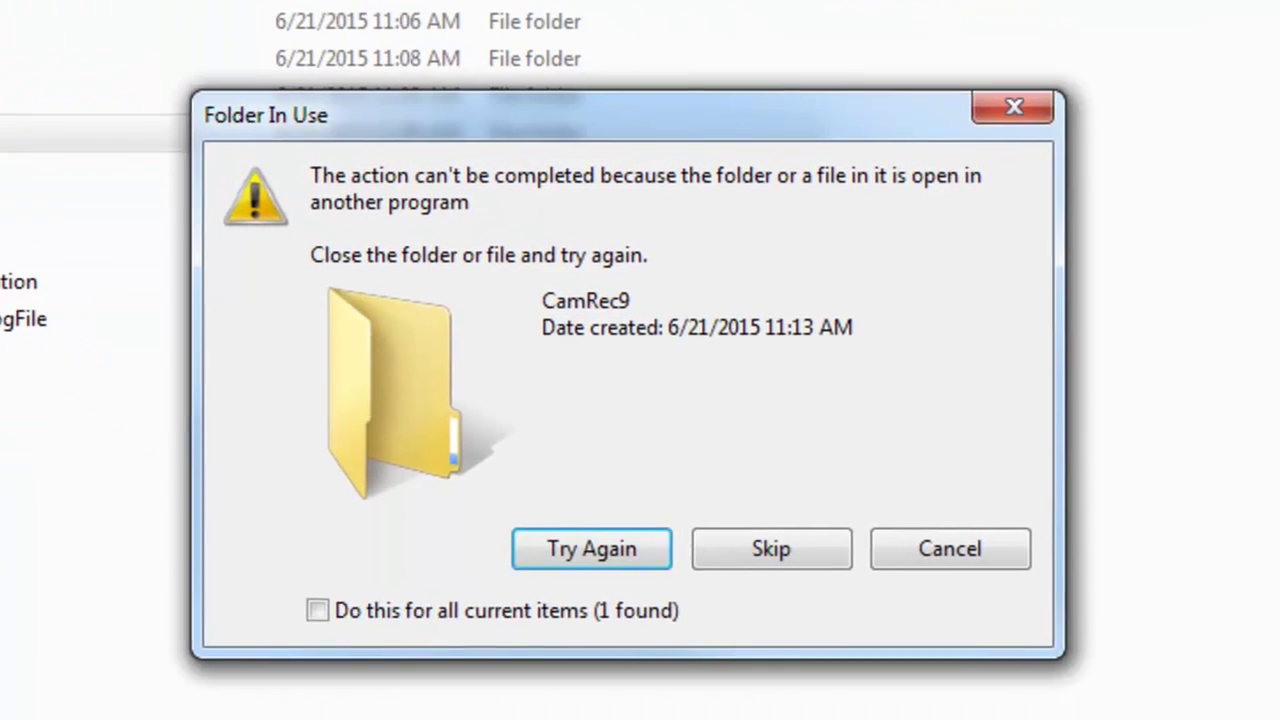
pyautogui.click(316, 610)
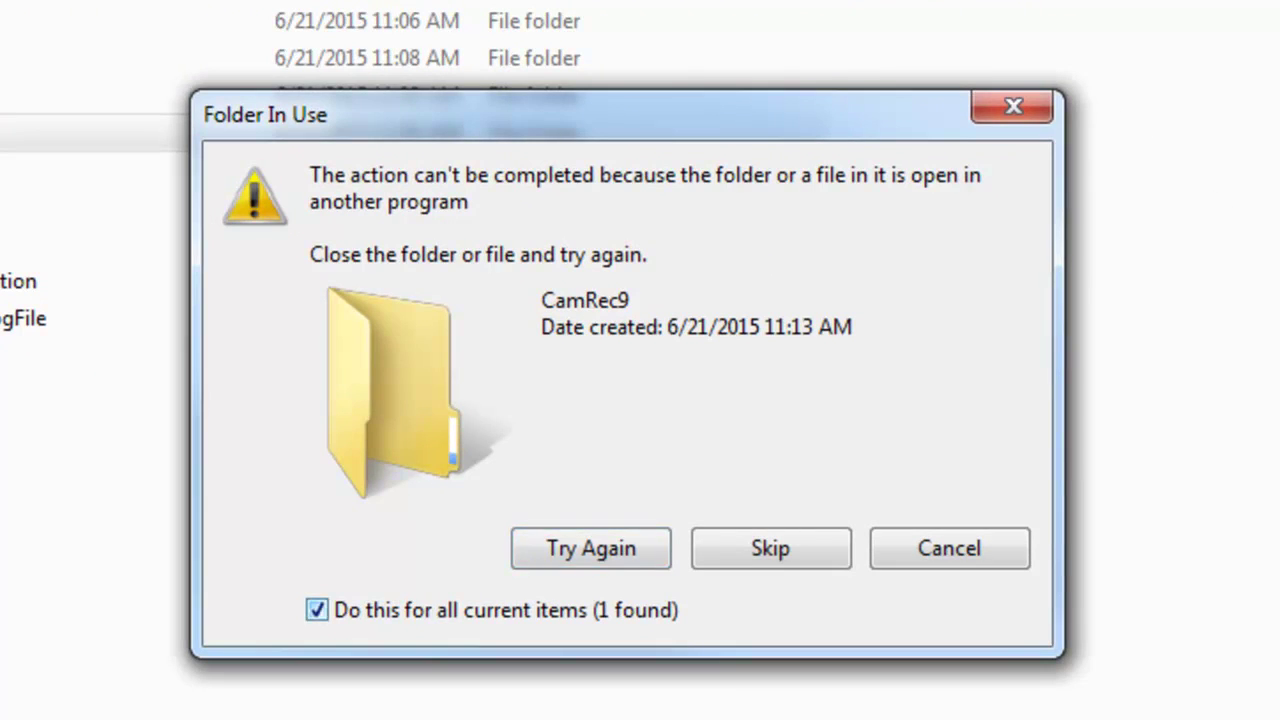
pyautogui.click(770, 548)
pyautogui.click(767, 509)
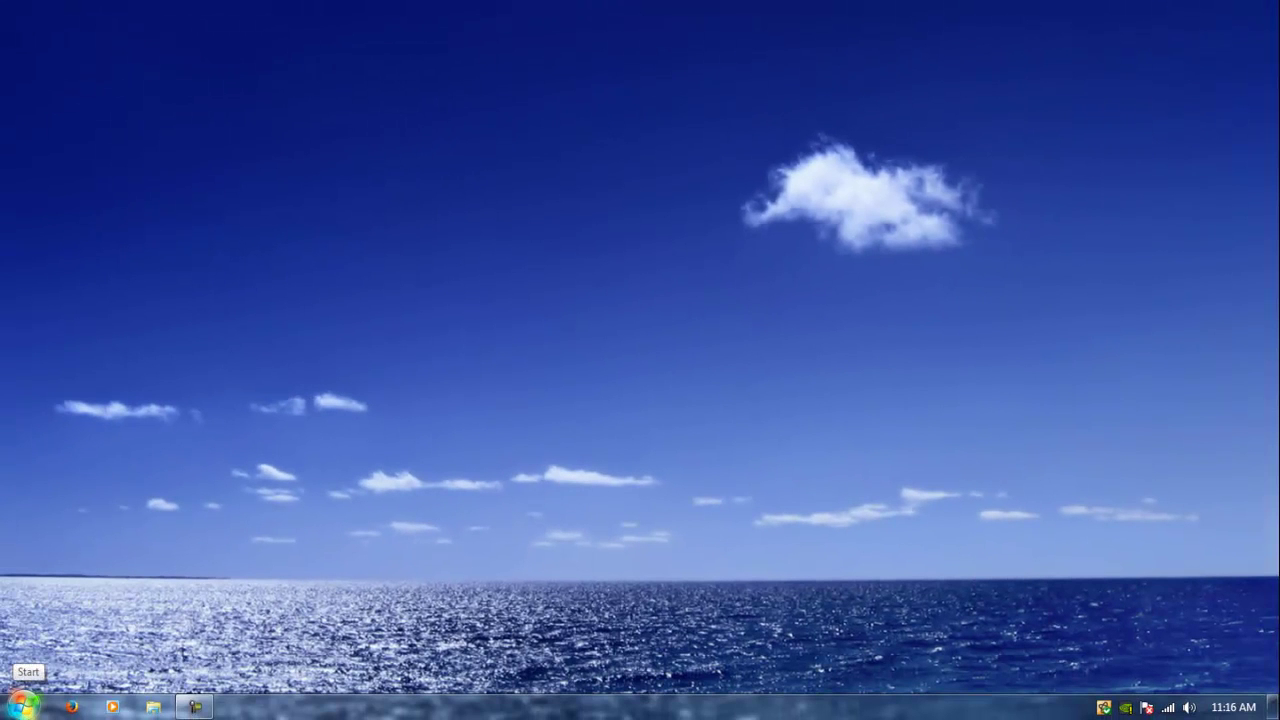
# - Launch System Configuration by running msconfig from the Run dialog
pyautogui.click(22, 704)
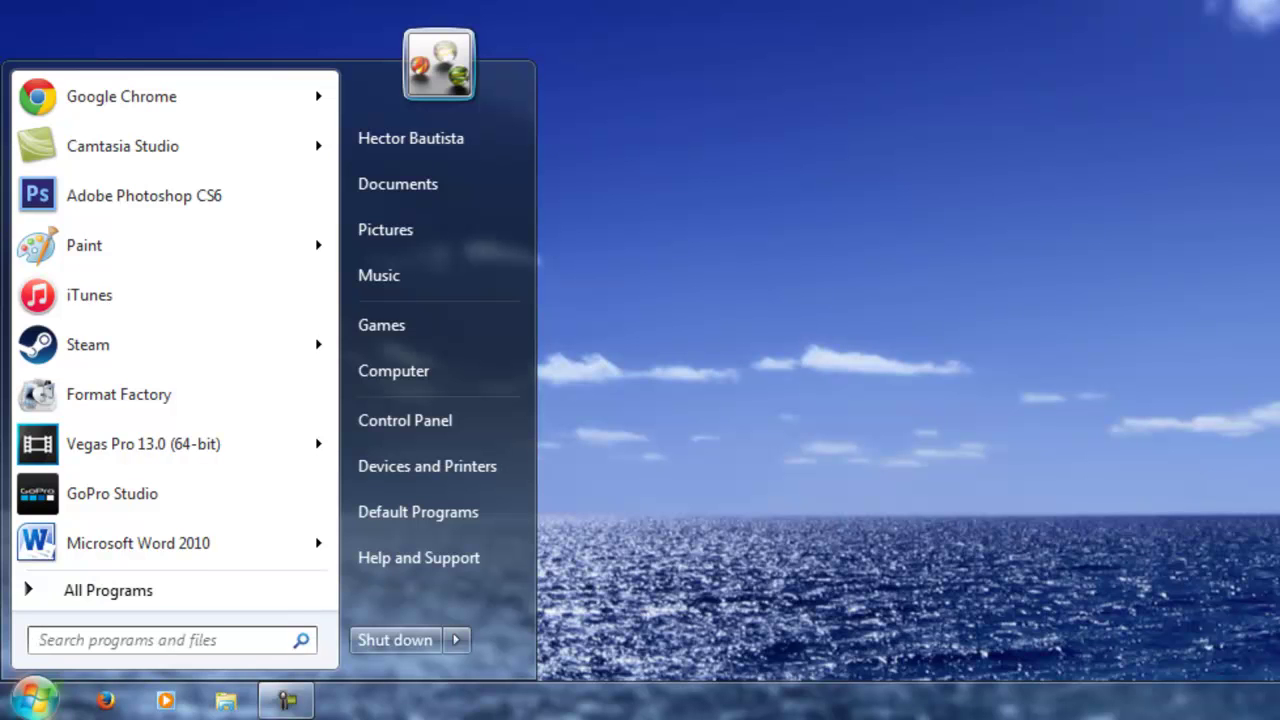
pyautogui.write('run')
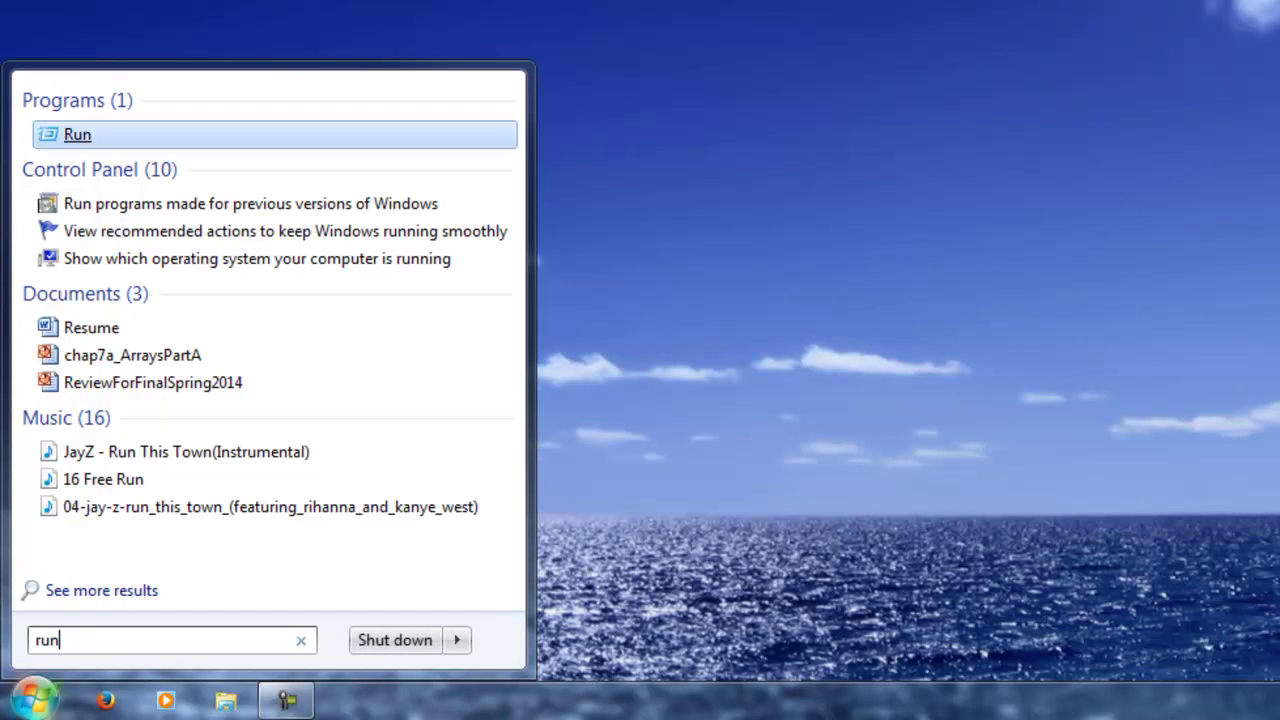
pyautogui.press('Return')
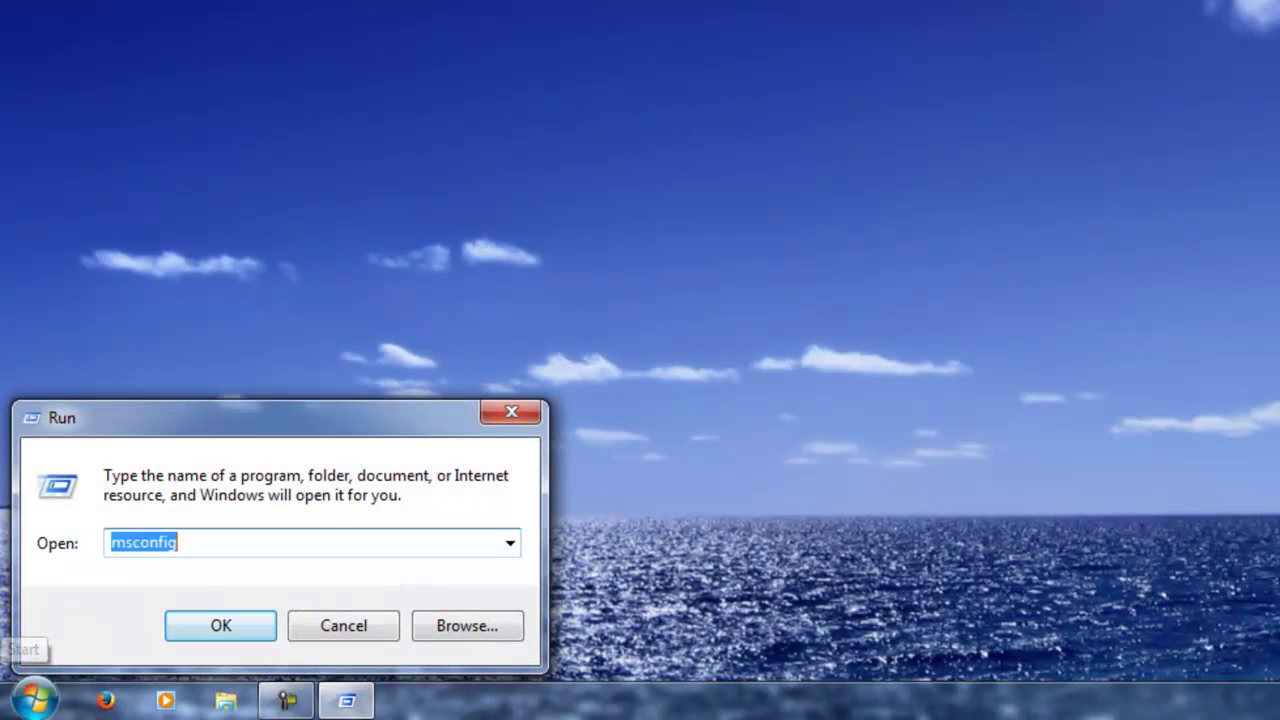
pyautogui.press('Right')
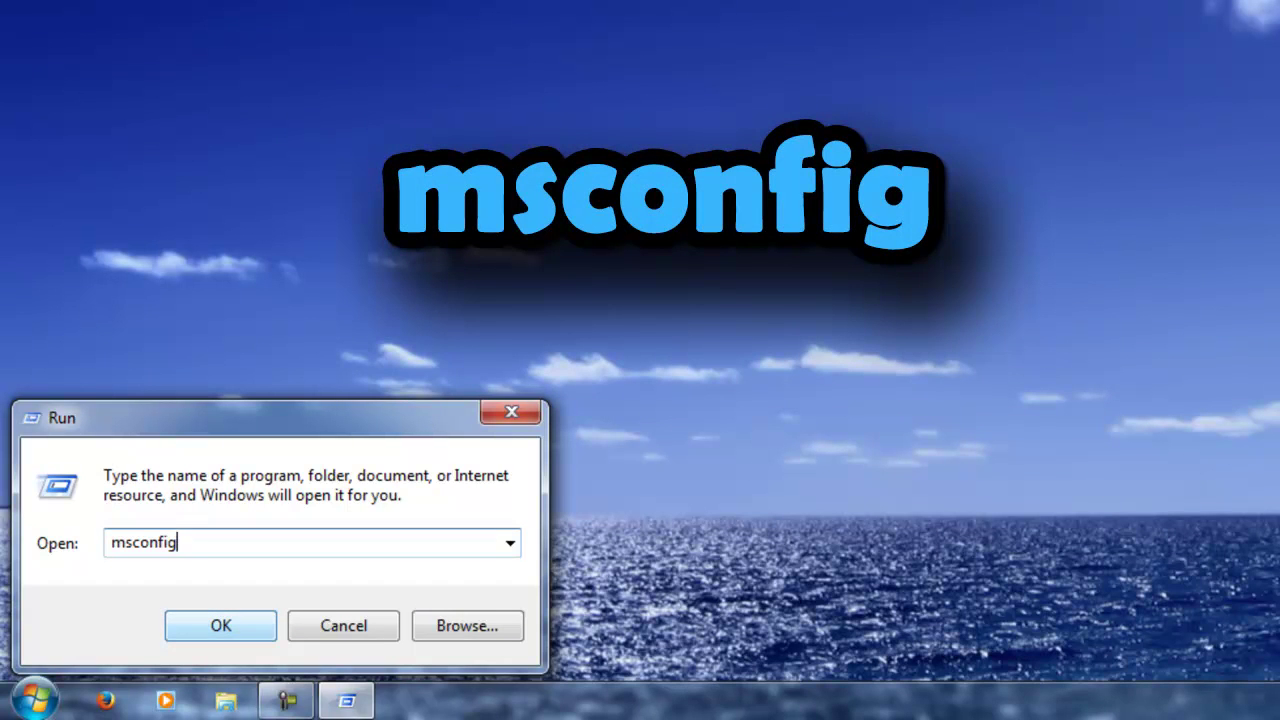
pyautogui.press('Return')
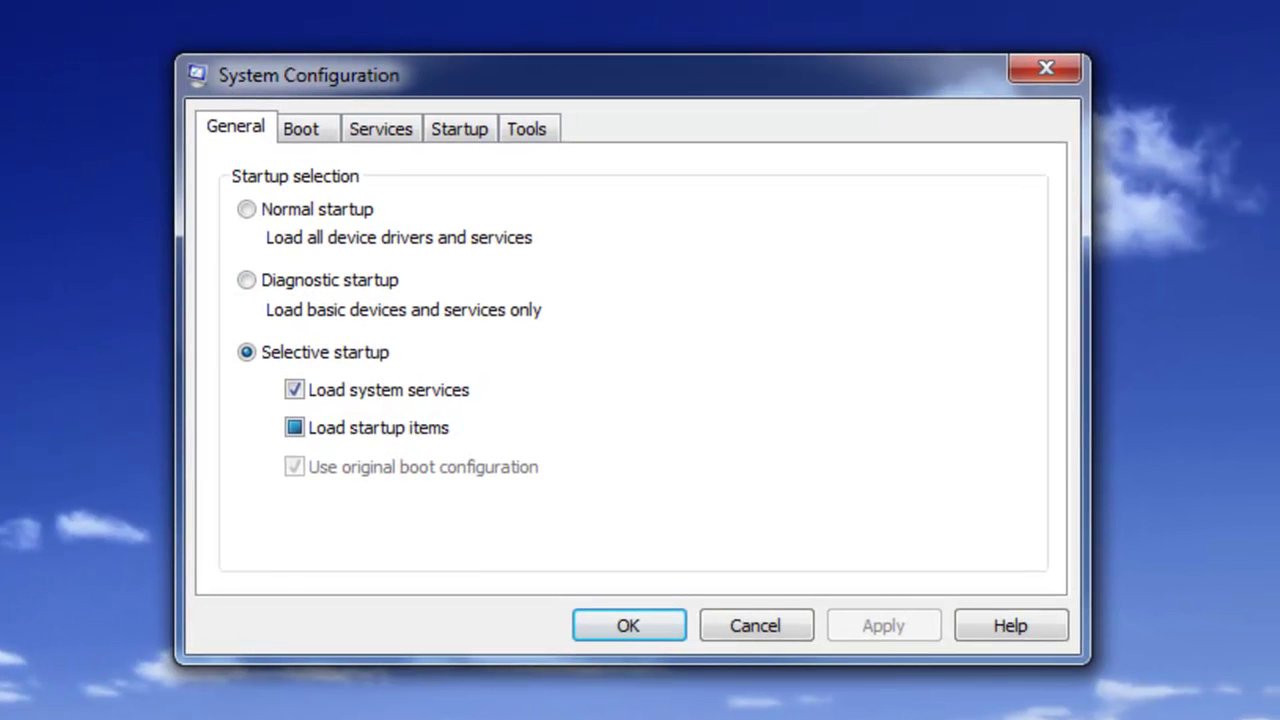
# - Display the startup programs in System Configuration, widen the Manufacturer and Startup Item columns, and review the whole list
pyautogui.click(307, 128)
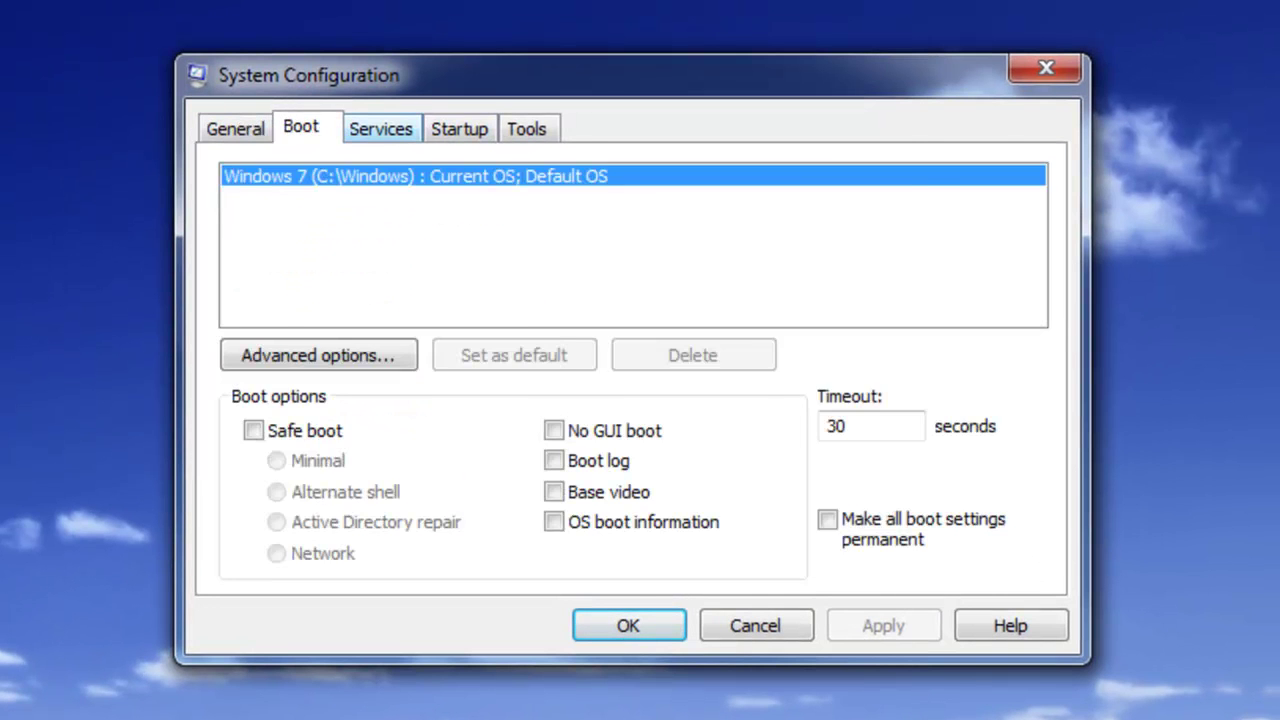
pyautogui.click(380, 128)
pyautogui.click(459, 128)
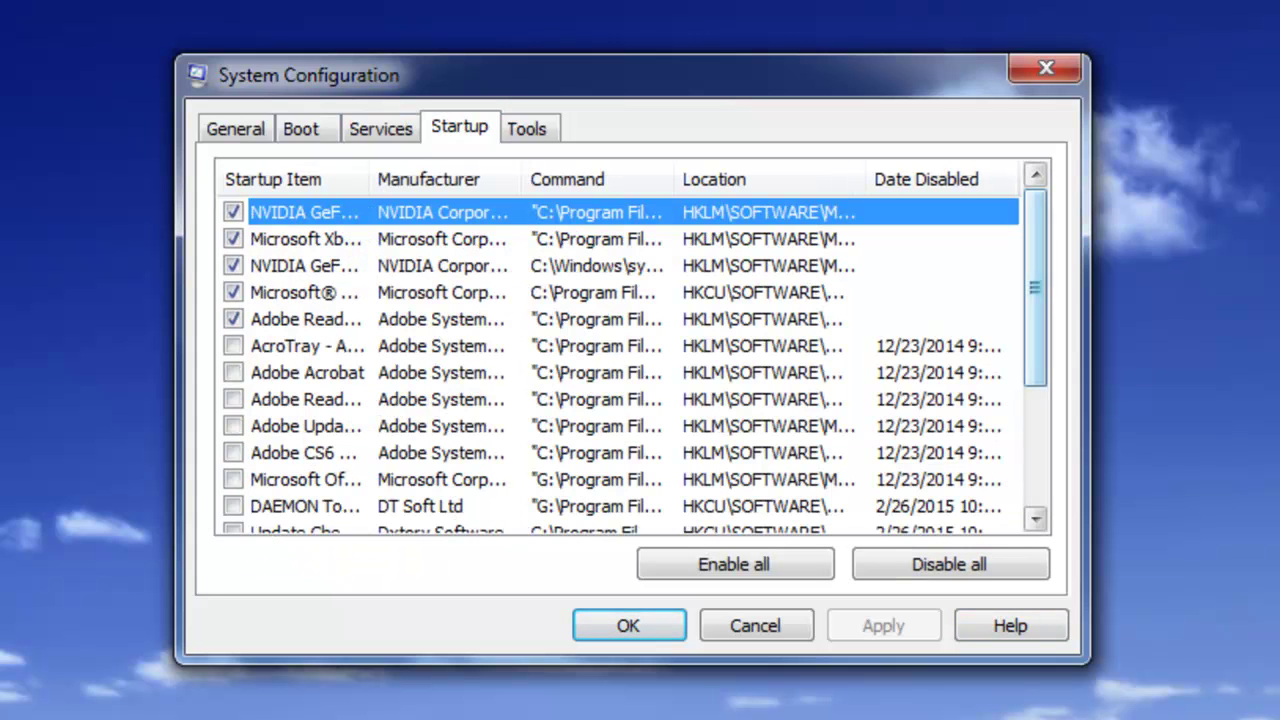
pyautogui.moveTo(521, 179); pyautogui.dragTo(756, 179)
pyautogui.moveTo(369, 179); pyautogui.dragTo(553, 179)
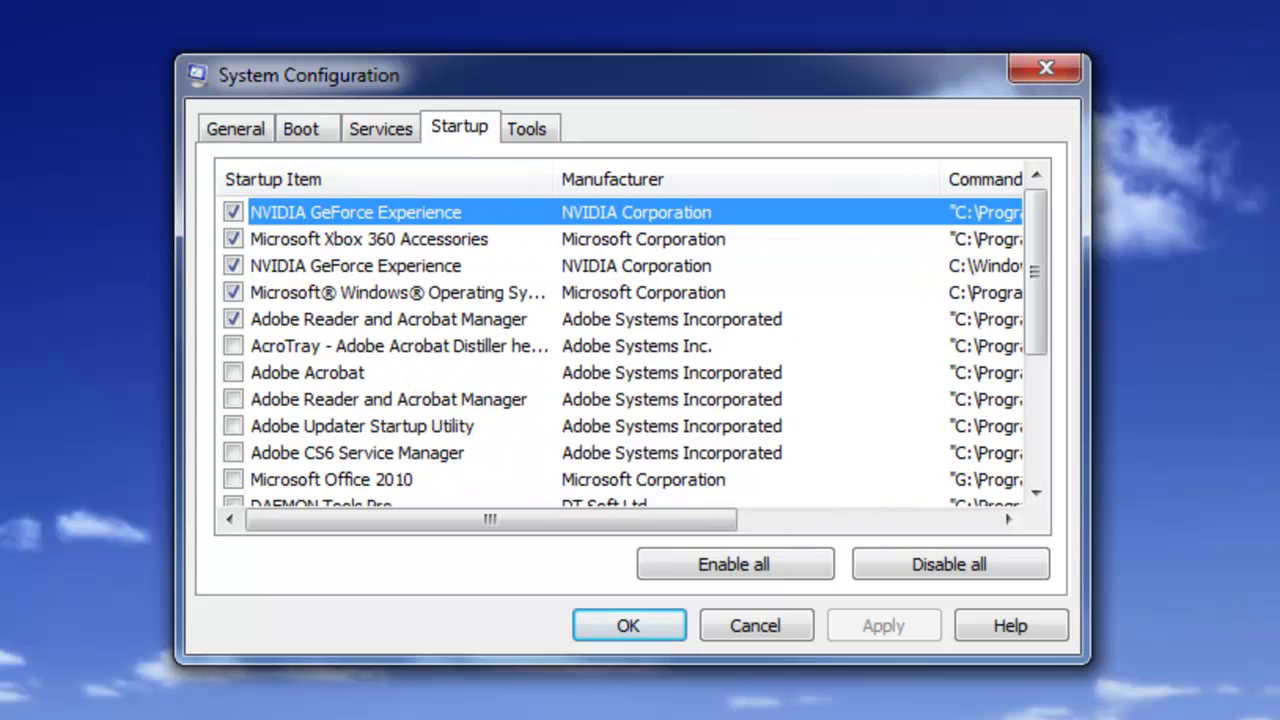
pyautogui.moveTo(1035, 271); pyautogui.dragTo(1035, 394)
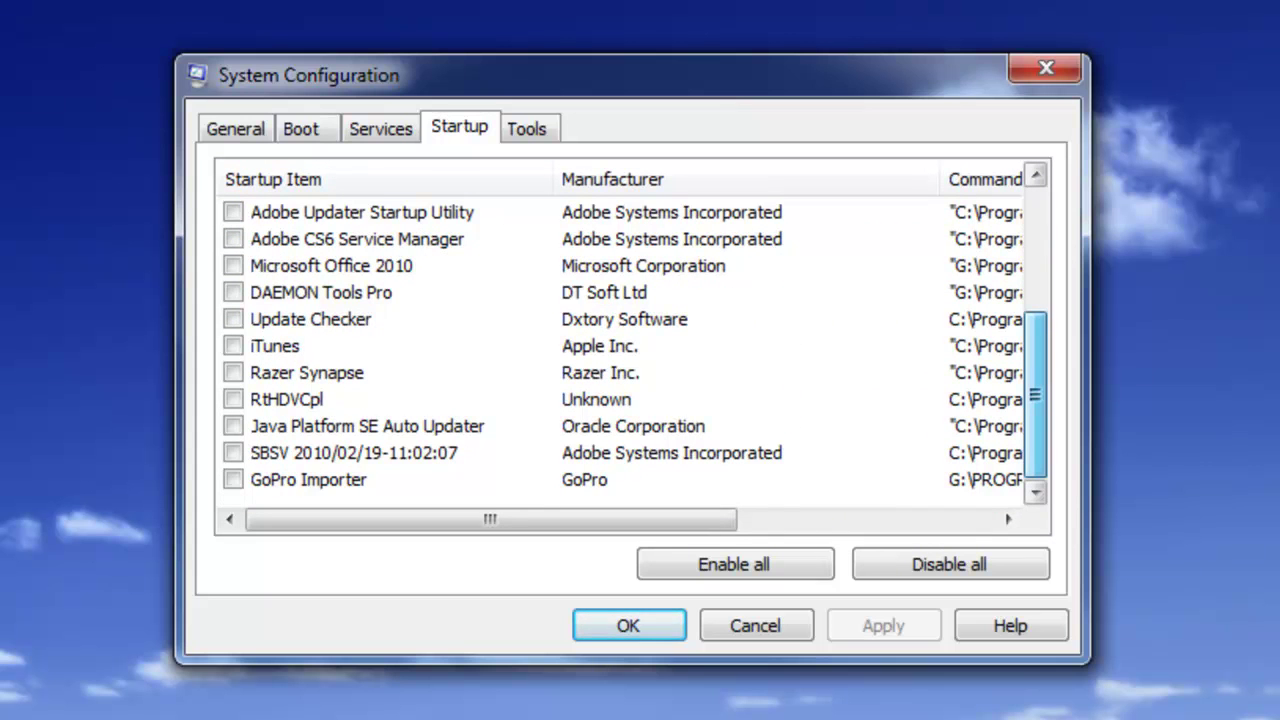
# - Examine the startup items and their manufacturers to identify which are unnecessary, comparing Update Checker, the Adobe entries, Windows Operating System and both NVIDIA GeForce Experience entries
pyautogui.moveTo(1035, 394); pyautogui.dragTo(1035, 271)
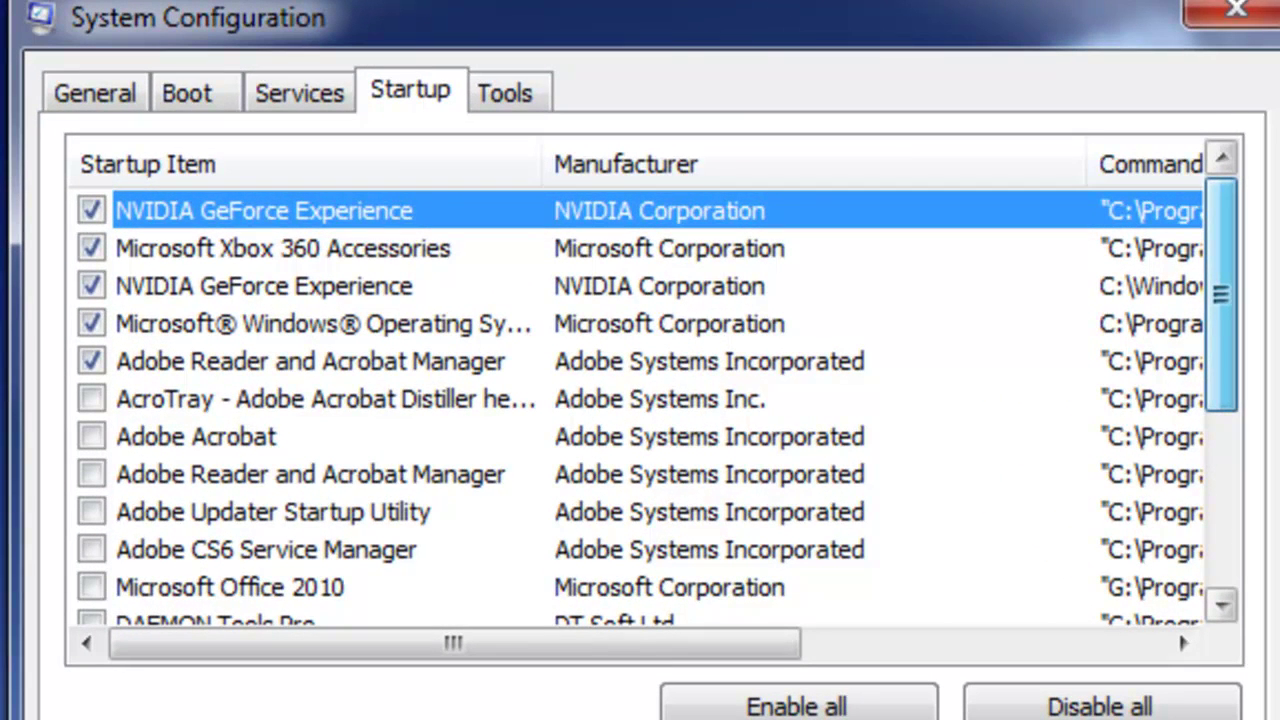
pyautogui.scroll(-4, 658, 410)
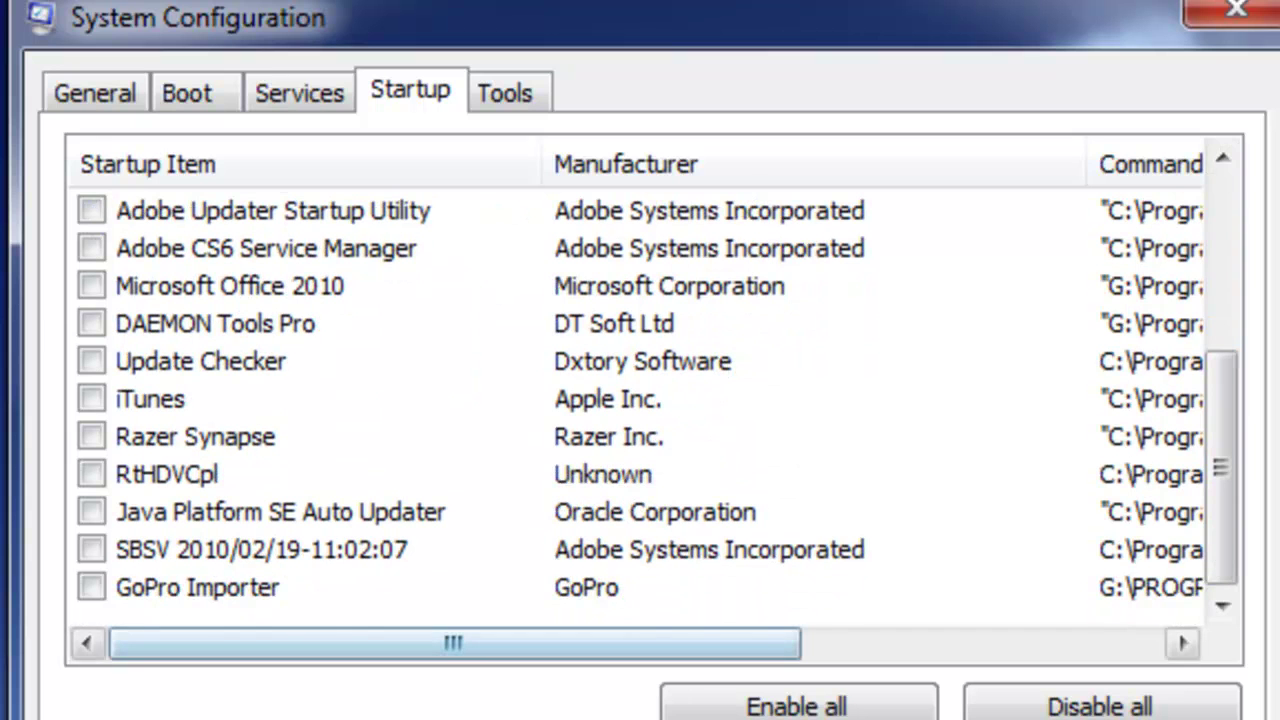
pyautogui.scroll(3, 650, 400)
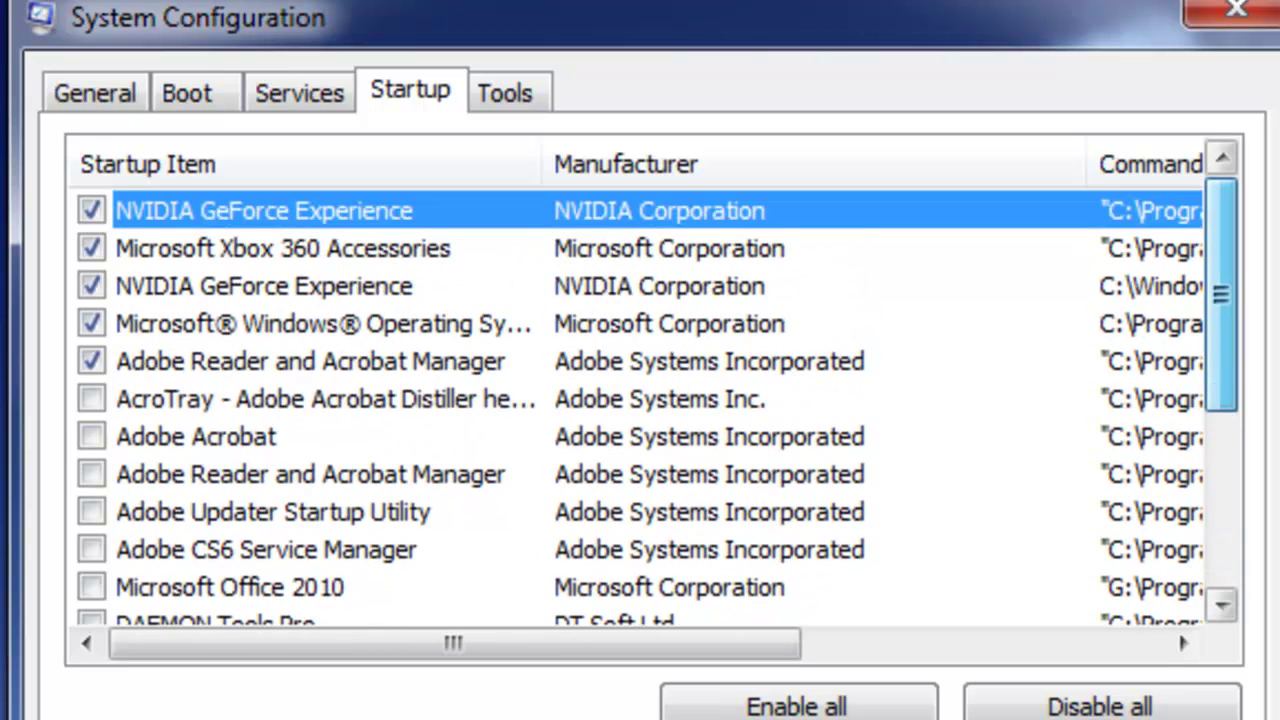
pyautogui.scroll(-3, 650, 400)
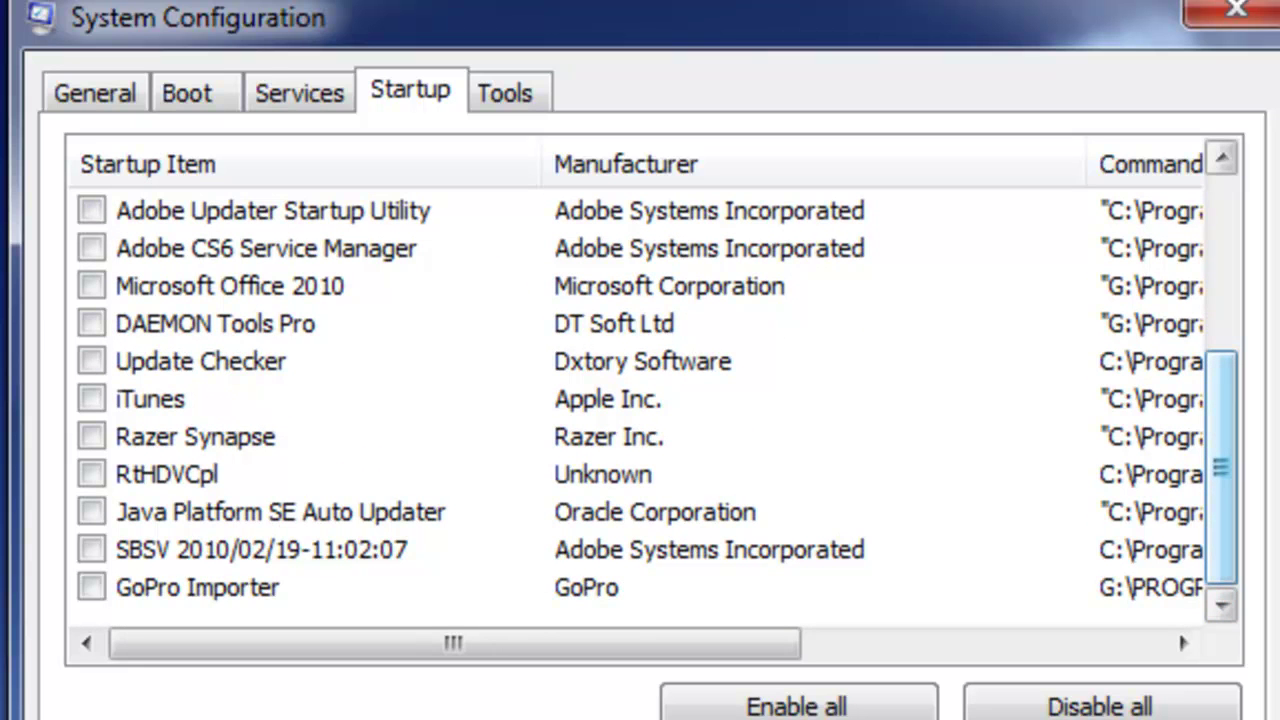
pyautogui.moveTo(1220, 467)
pyautogui.mouseDown()
pyautogui.moveTo(1220, 294)
pyautogui.moveTo(1221, 467)
pyautogui.mouseUp()
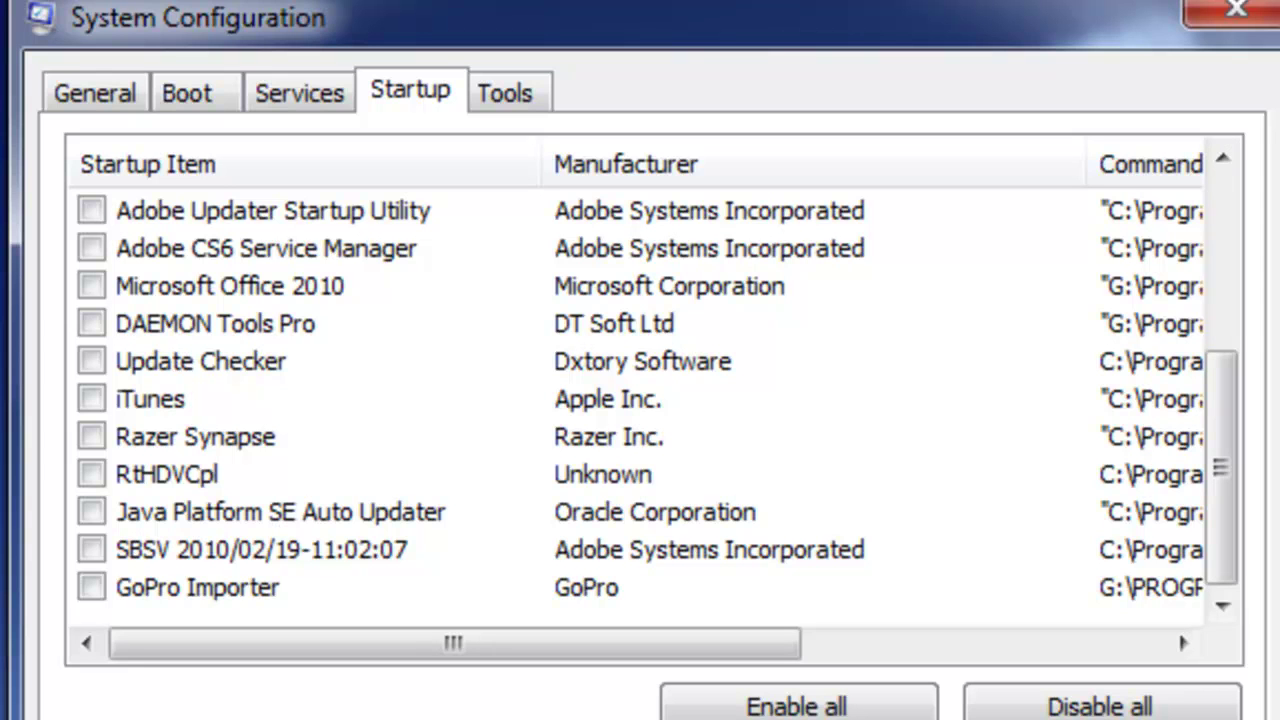
pyautogui.moveTo(1220, 467); pyautogui.dragTo(1220, 425)
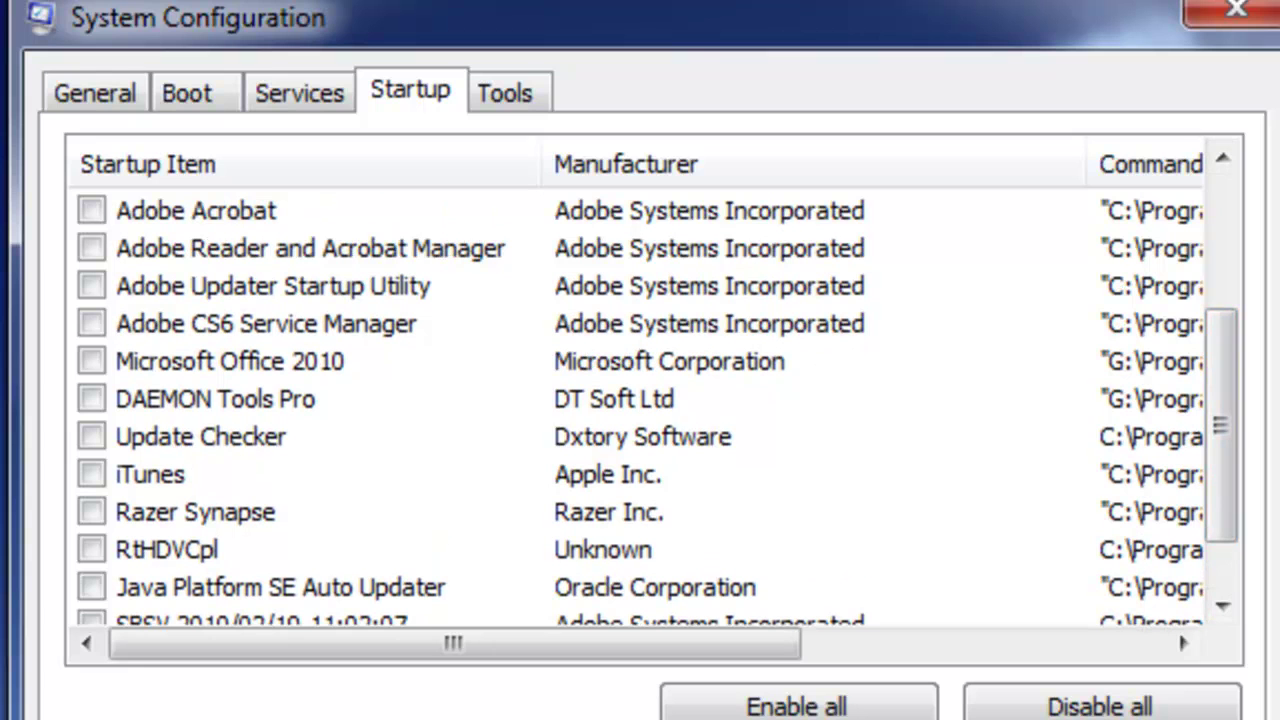
pyautogui.click(200, 436)
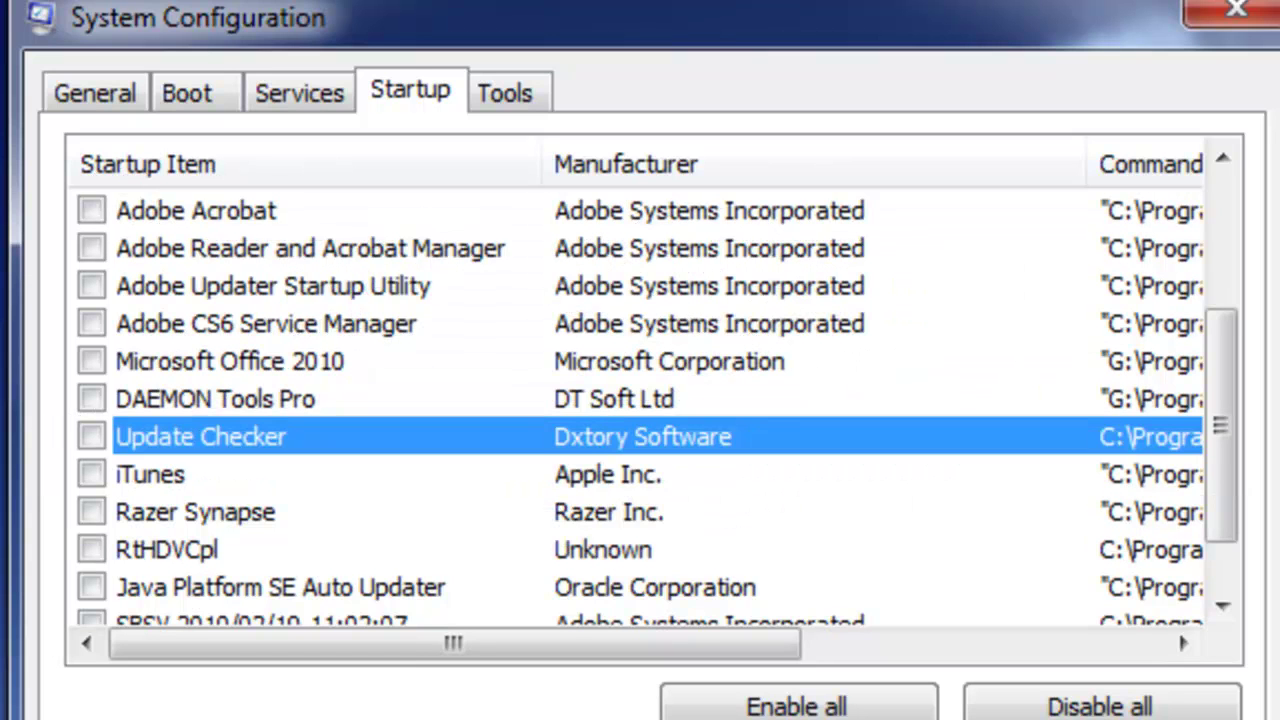
pyautogui.scroll(2, 650, 400)
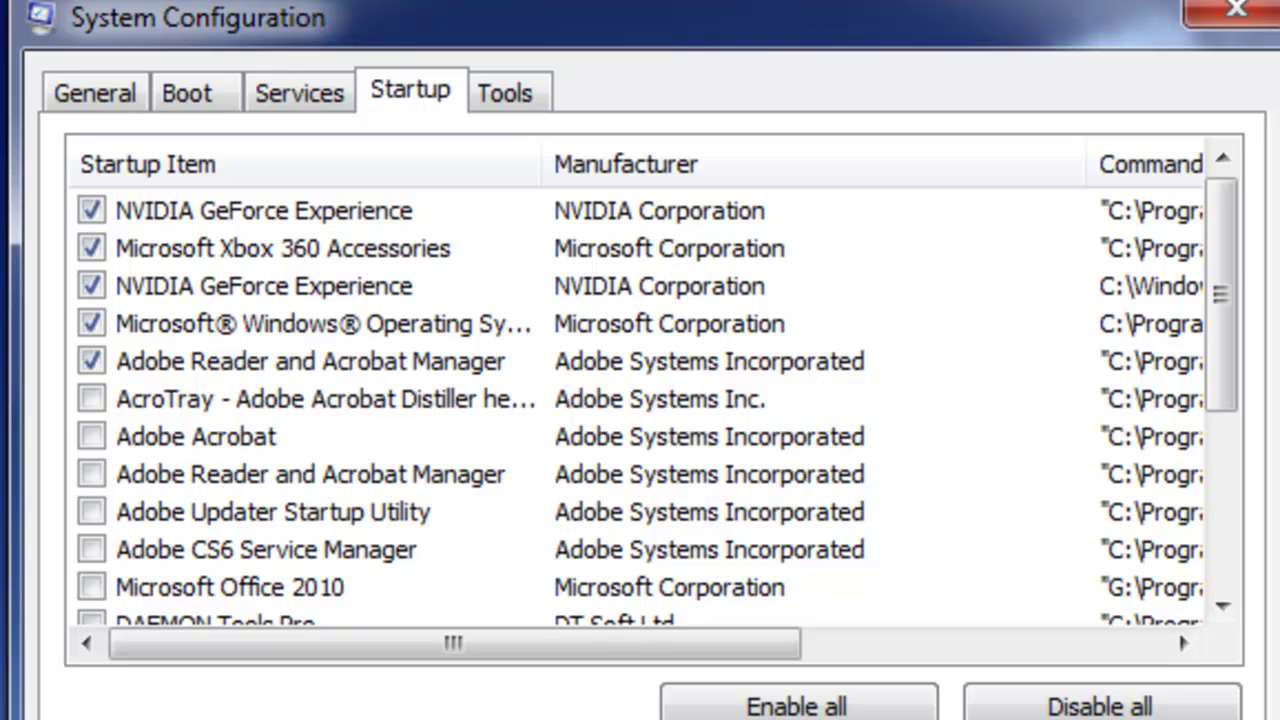
pyautogui.click(229, 587)
pyautogui.click(310, 474)
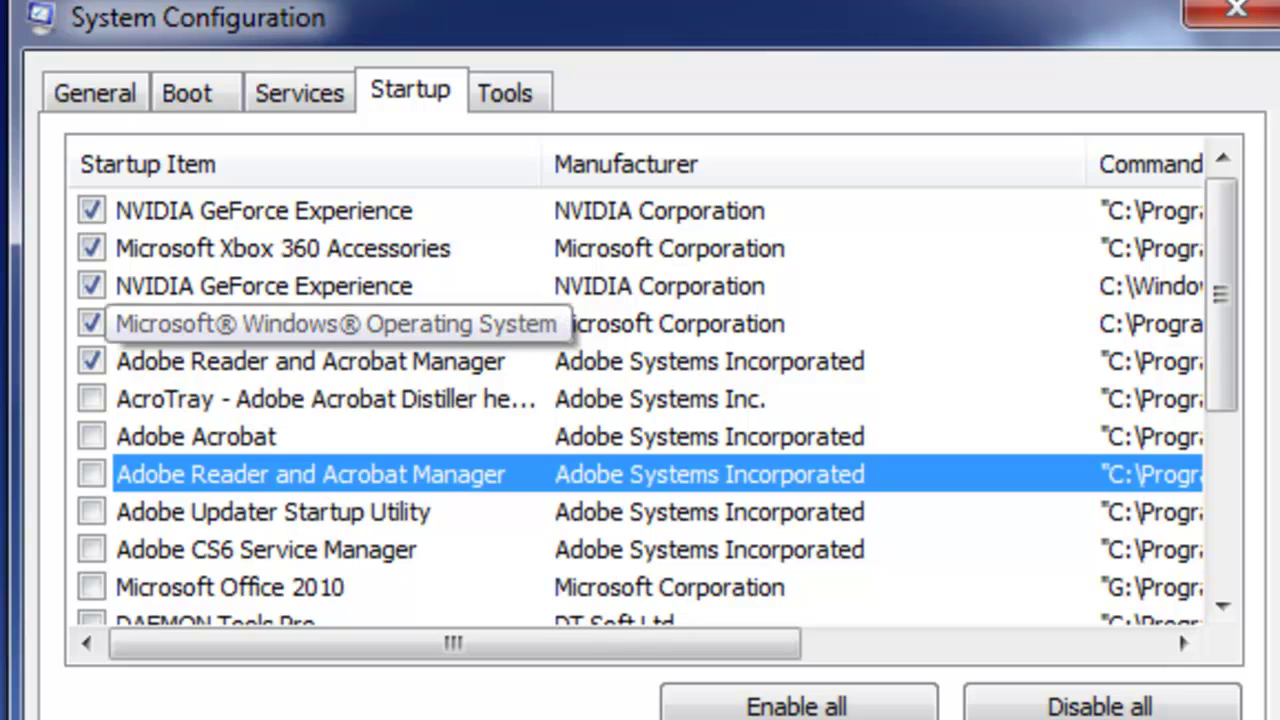
pyautogui.click(322, 323)
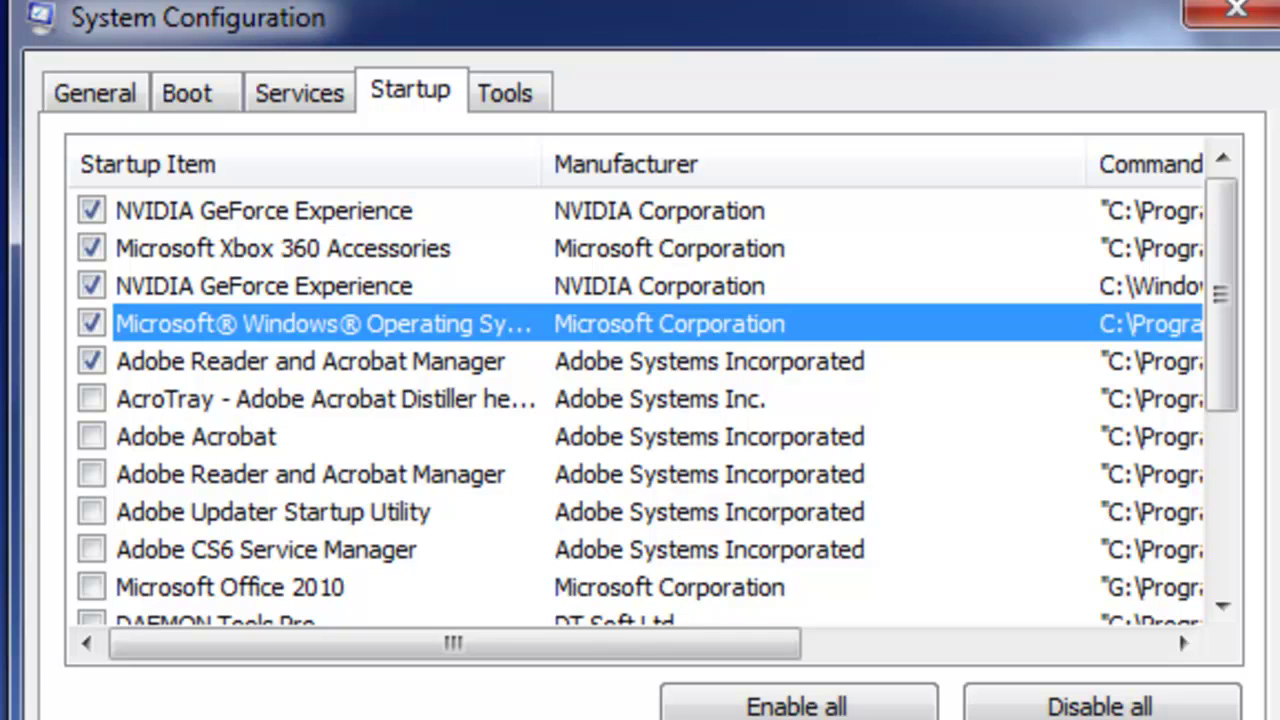
pyautogui.click(264, 210)
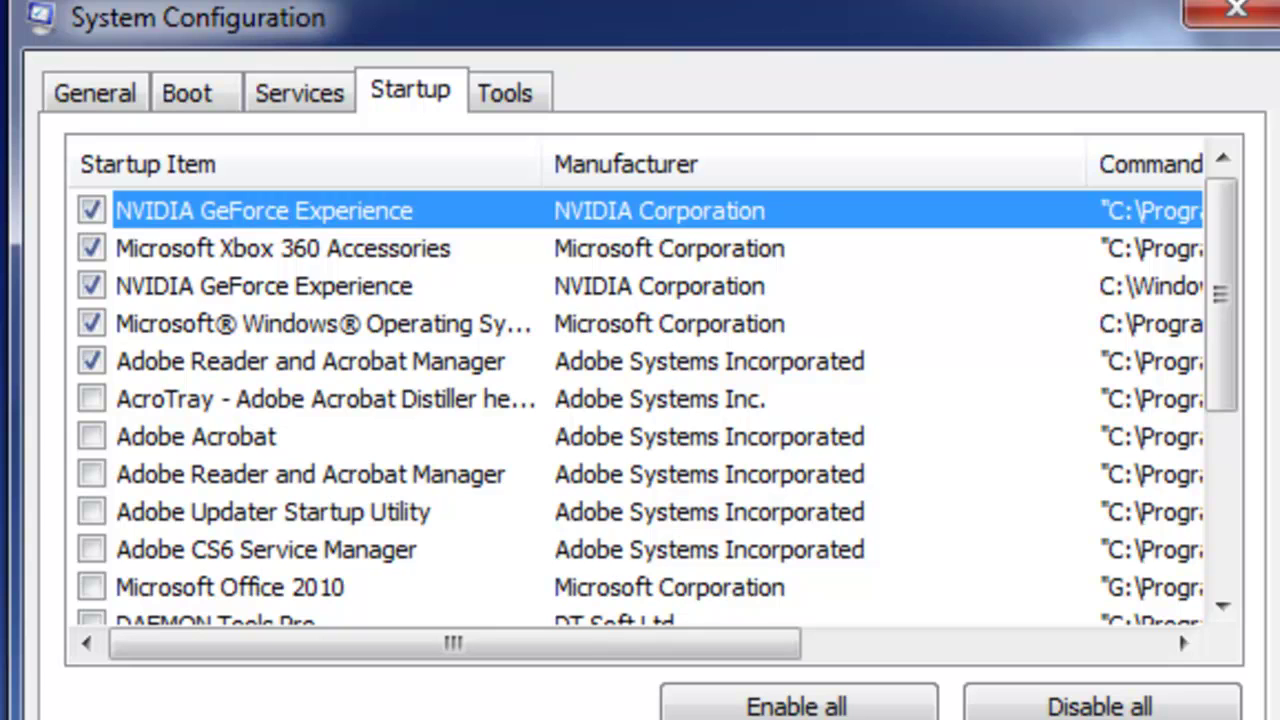
pyautogui.click(264, 286)
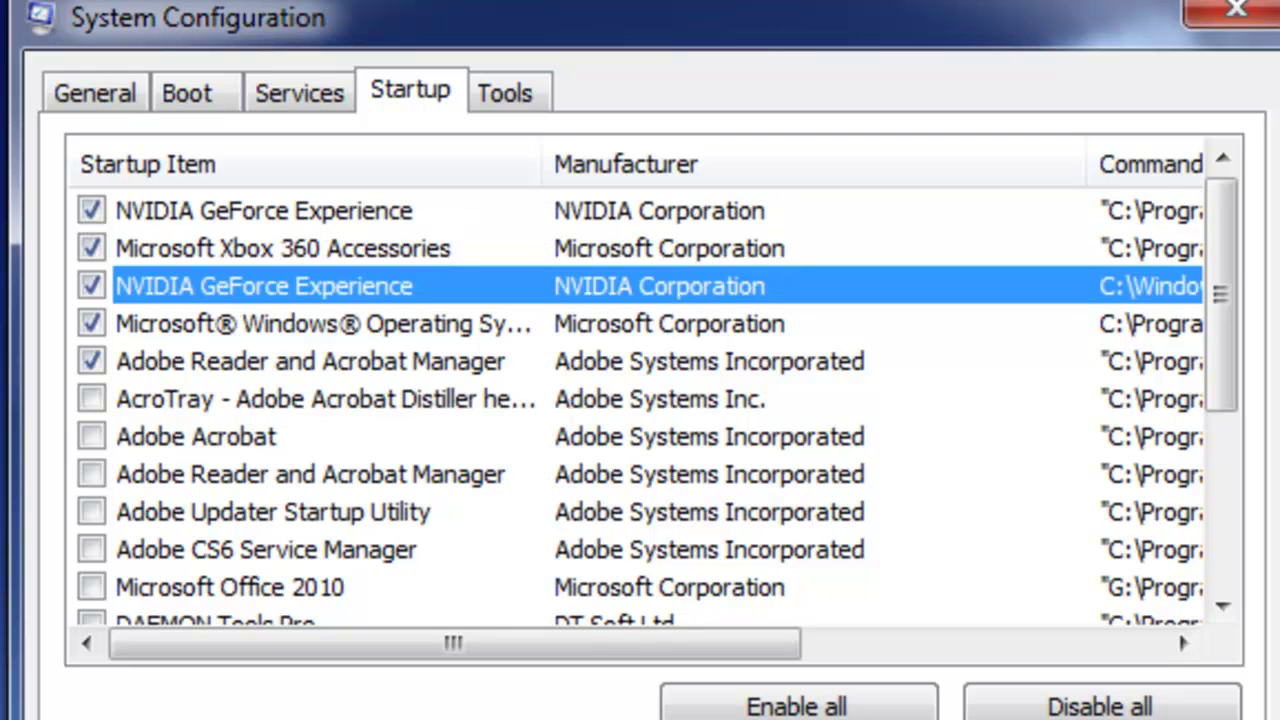
# - Disable Microsoft Xbox 360 Accessories and the enabled Adobe Reader and Acrobat Manager entry at startup
pyautogui.click(91, 248)
pyautogui.click(310, 361)
pyautogui.click(91, 361)
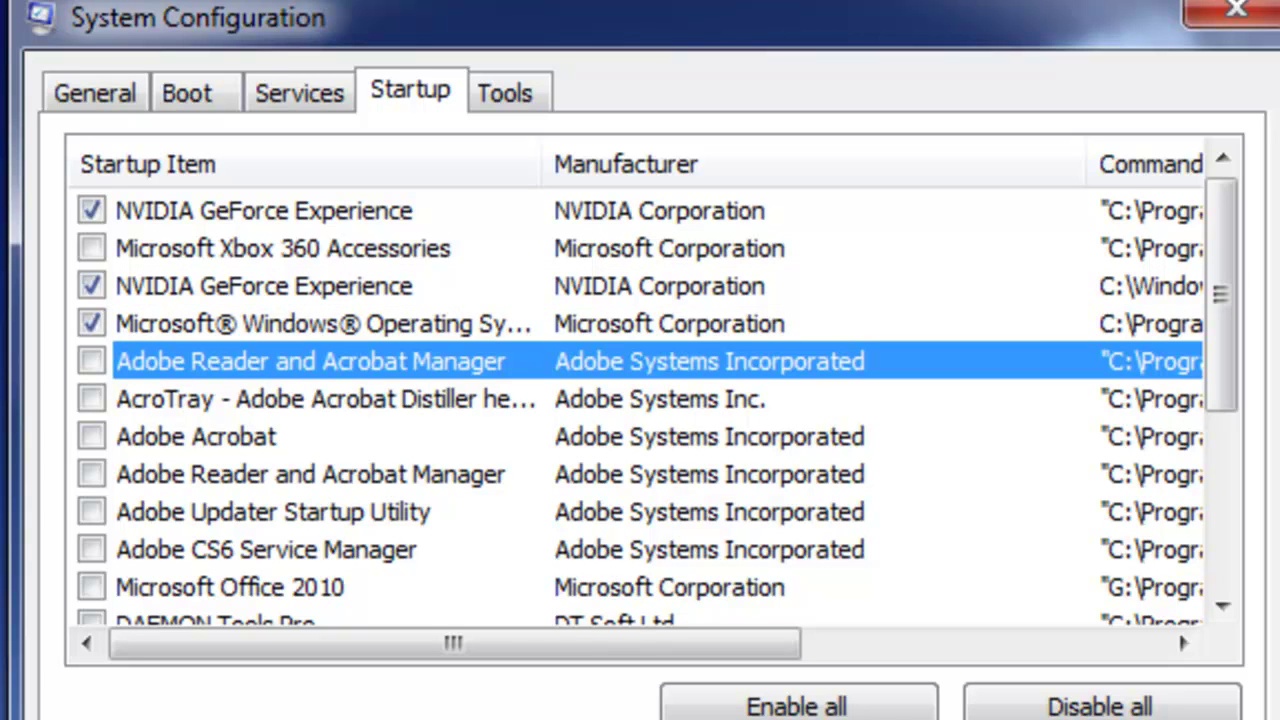
pyautogui.press('Up')
pyautogui.press('Up')
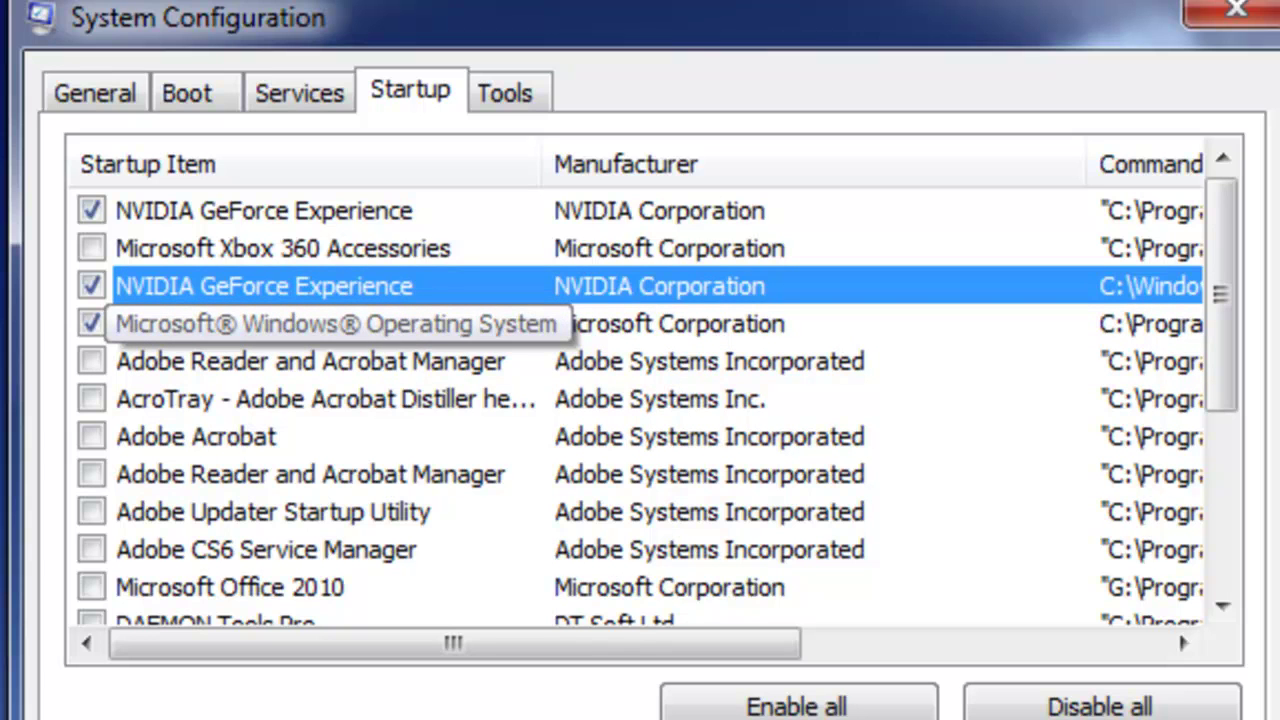
pyautogui.click(336, 323)
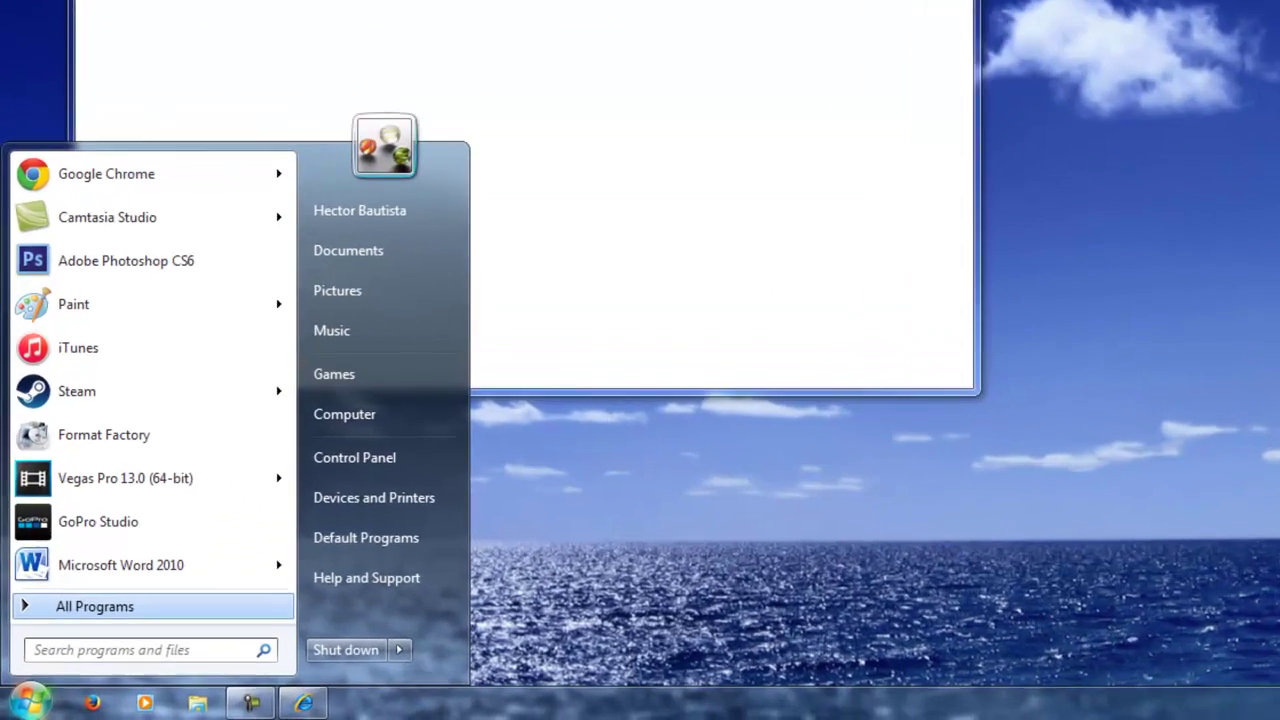
# - Launch Disk Cleanup from the System Tools in the Windows Accessories
pyautogui.click(57, 663)
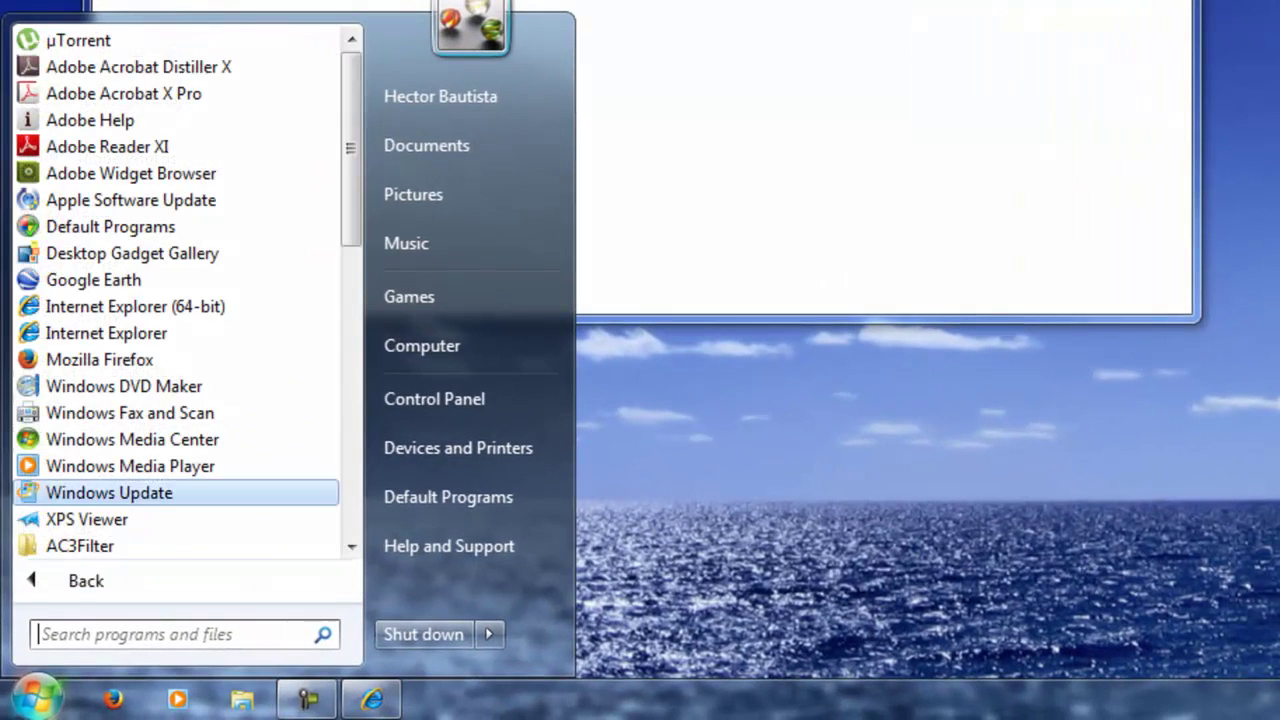
pyautogui.scroll(-5, 175, 290)
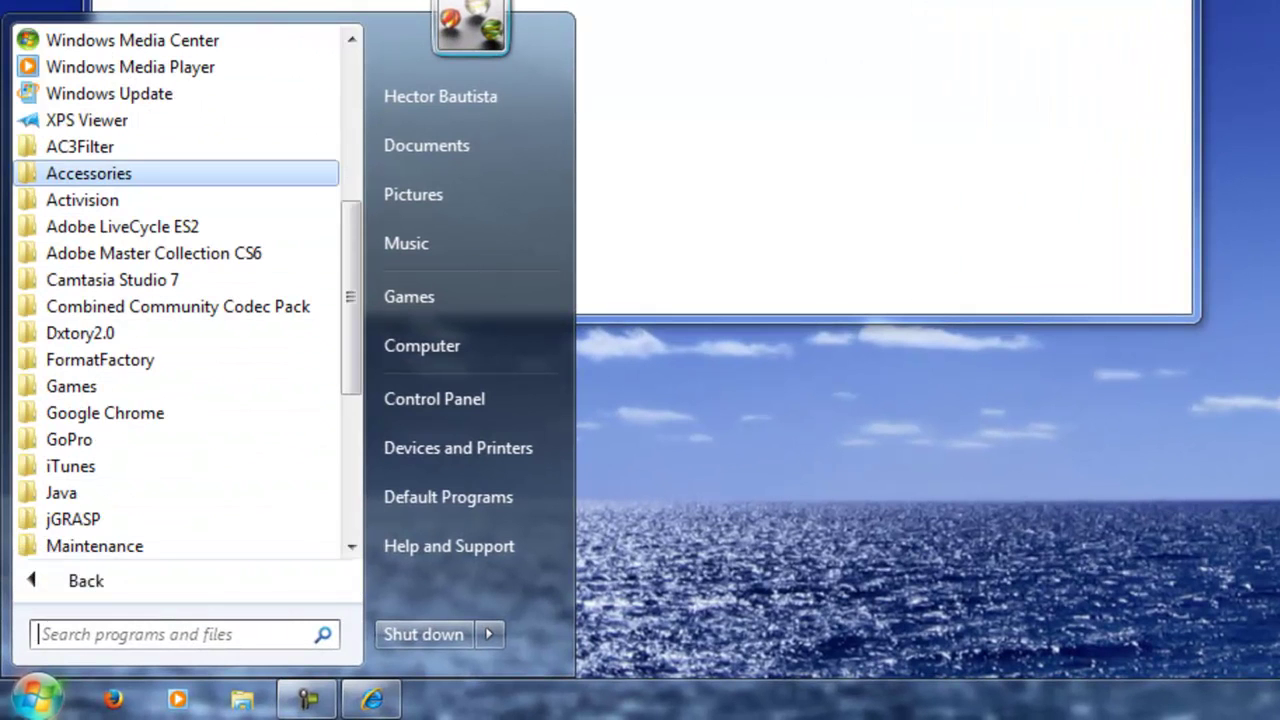
pyautogui.click(88, 173)
pyautogui.scroll(-2, 137, 440)
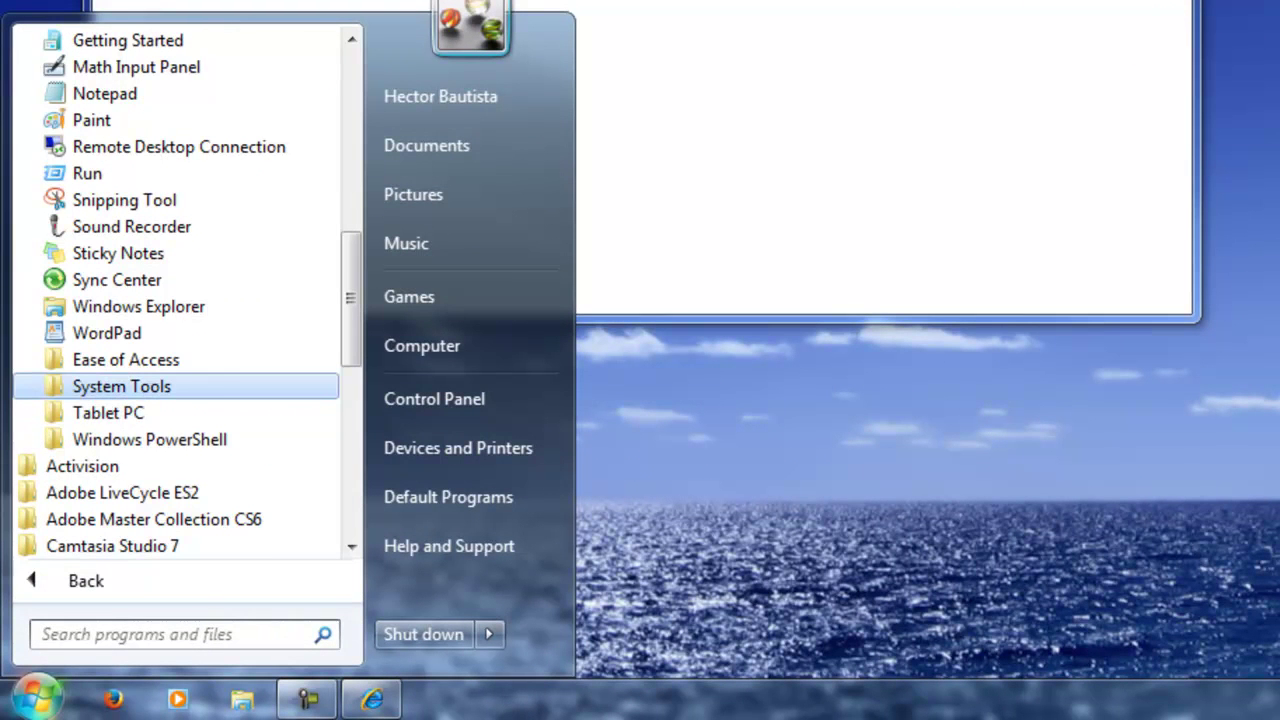
pyautogui.click(120, 386)
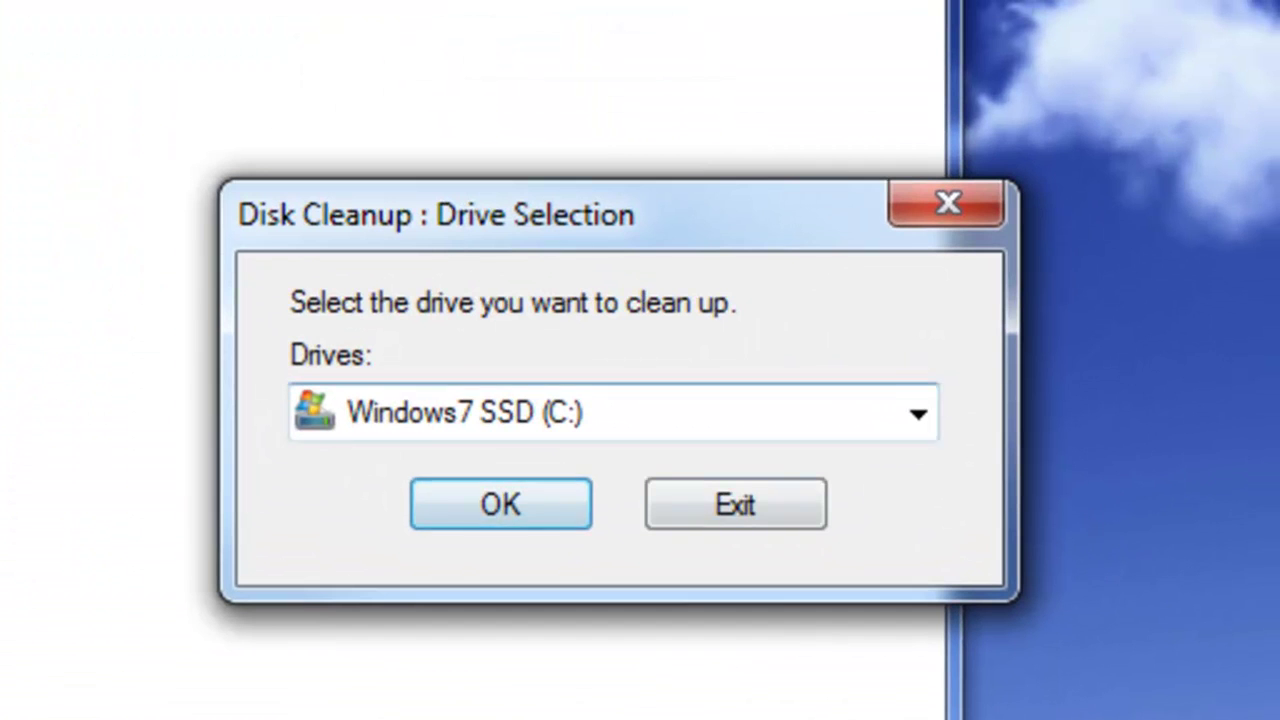
# - Choose the Windows7 SSD (C:) drive for cleanup and start its scan
pyautogui.click(917, 413)
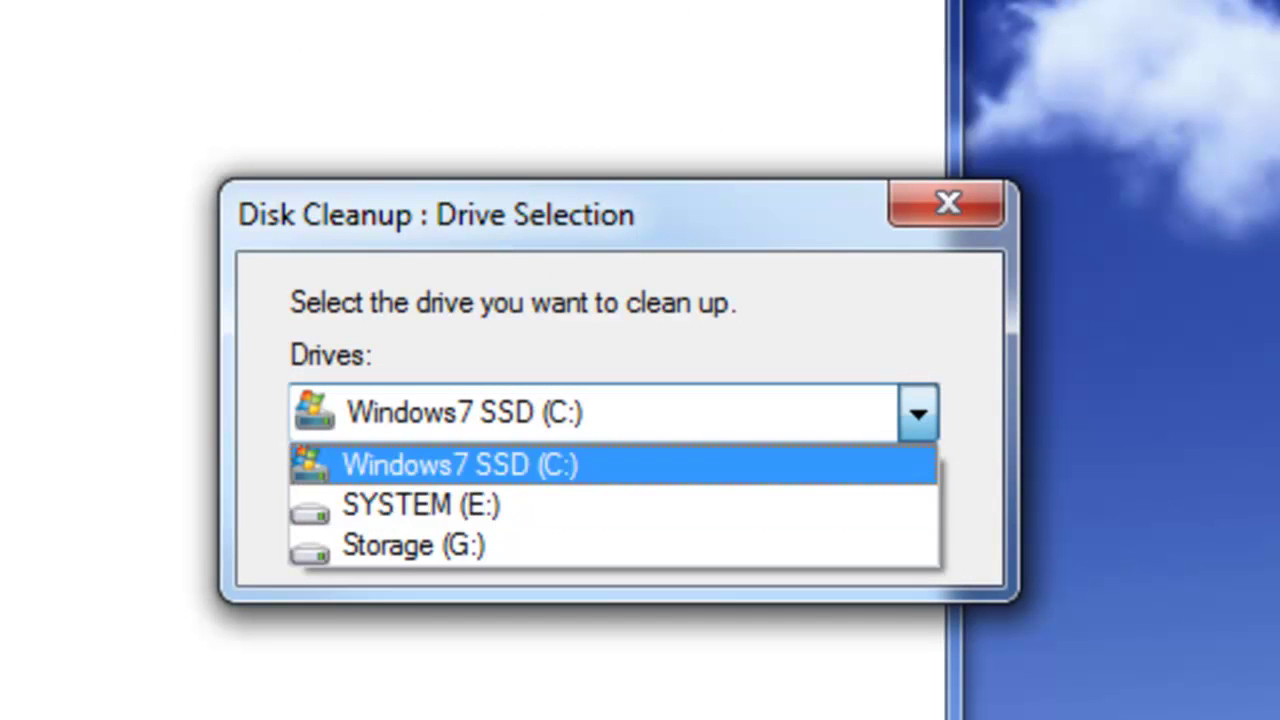
pyautogui.click(460, 464)
pyautogui.click(917, 413)
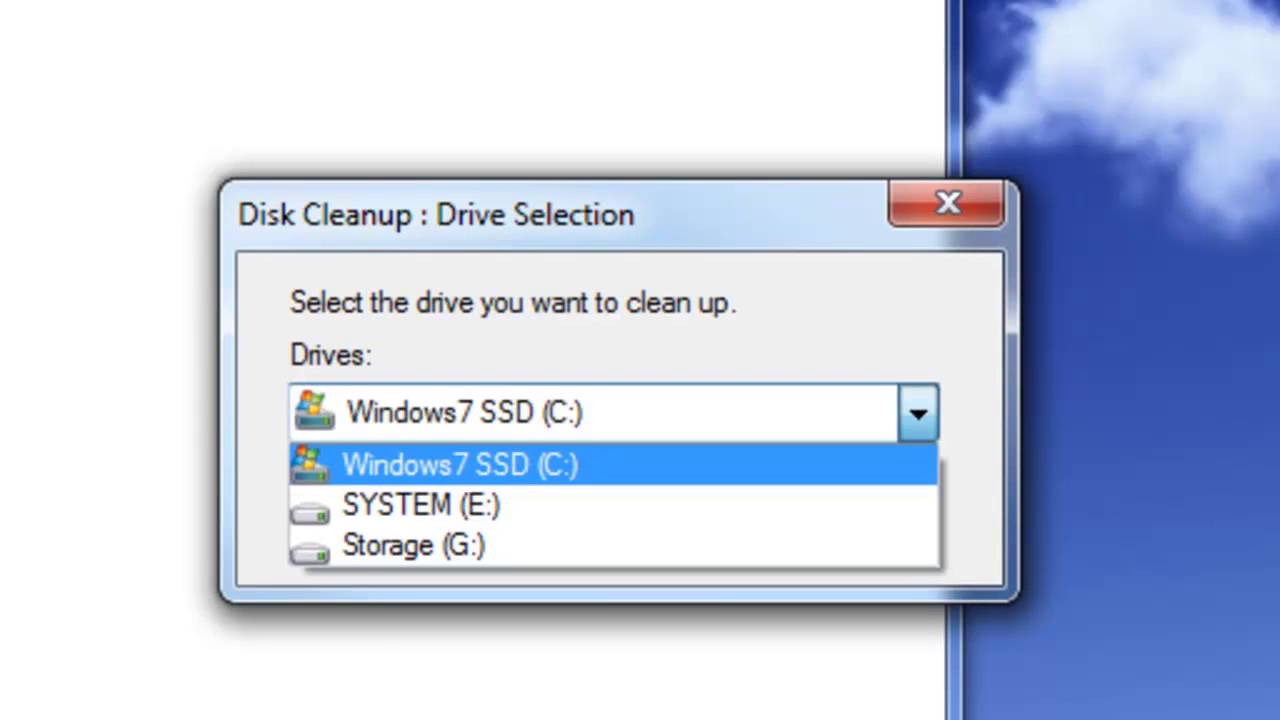
pyautogui.press('Return')
pyautogui.press('Return')
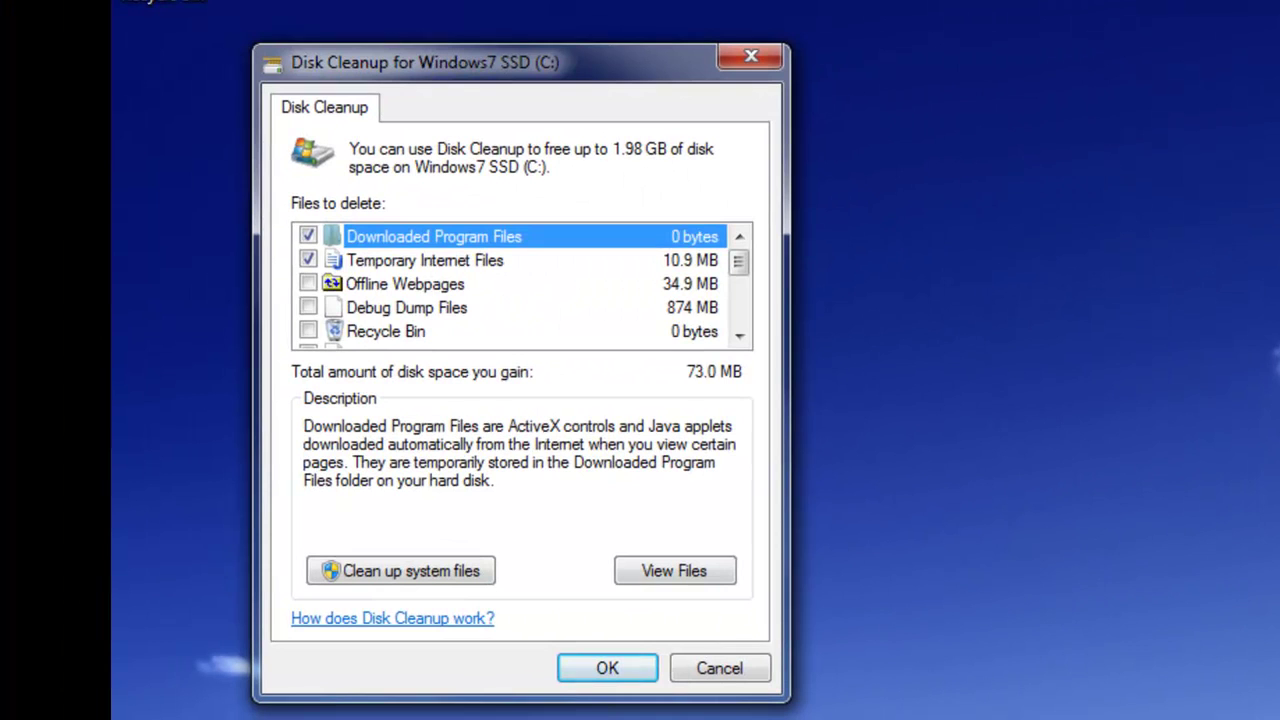
# - Mark Offline Webpages, Debug Dump Files and the four per-user and system Windows Error Reporting categories for deletion
pyautogui.click(267, 272)
pyautogui.click(267, 297)
pyautogui.scroll(-3, 475, 275)
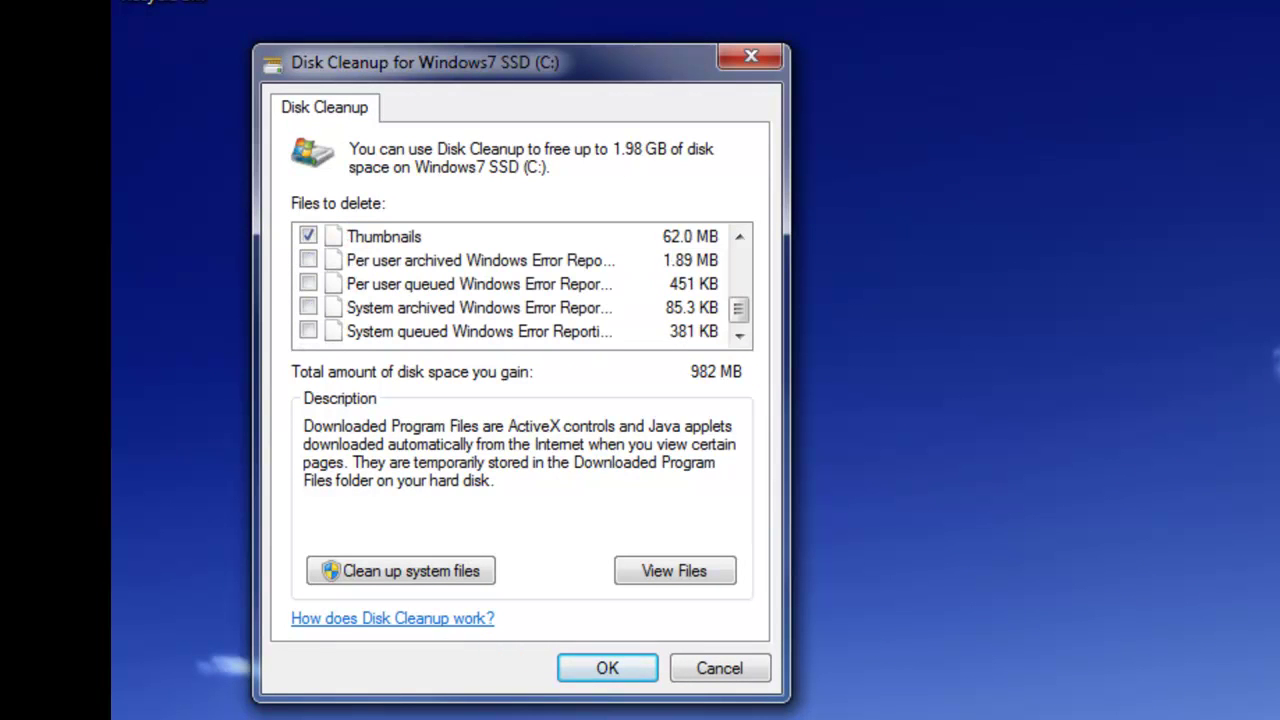
pyautogui.click(308, 330)
pyautogui.click(308, 306)
pyautogui.click(308, 259)
pyautogui.click(308, 283)
pyautogui.scroll(3, 510, 285)
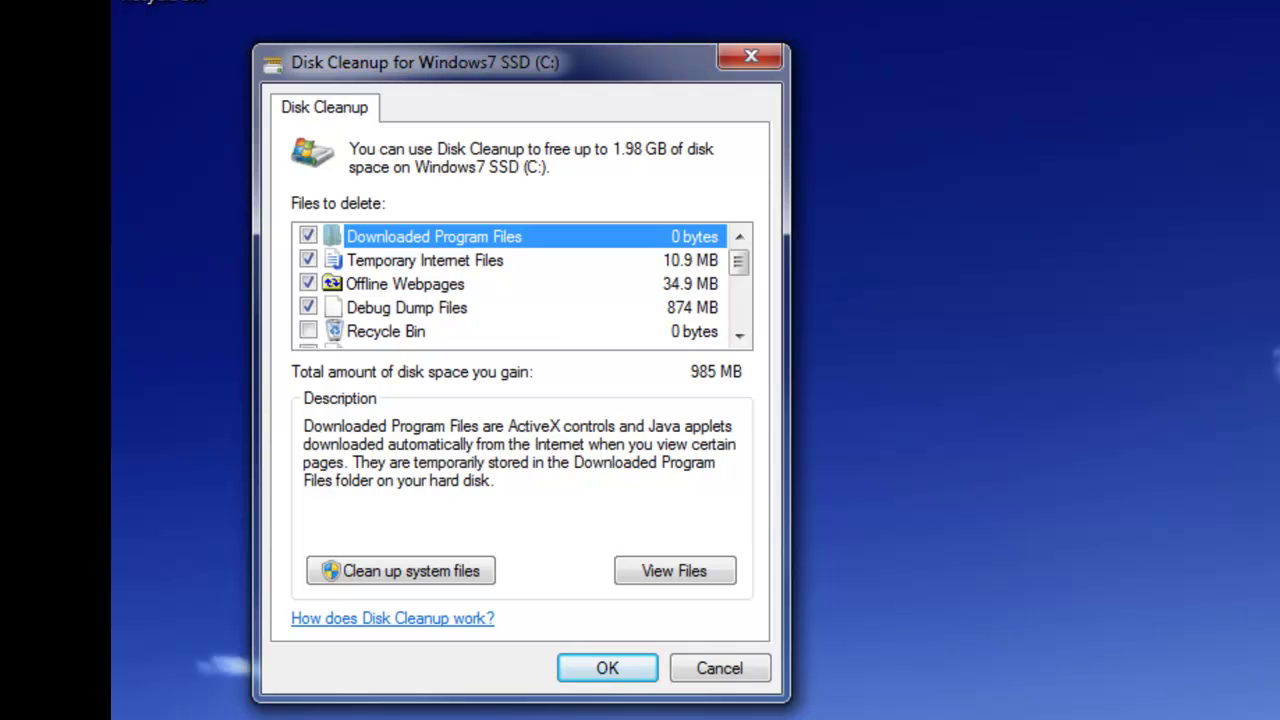
# - Mark Temporary files, System error memory dump files, Recycle Bin and Setup Log Files as well, and permanently delete all marked files
pyautogui.scroll(-3, 520, 285)
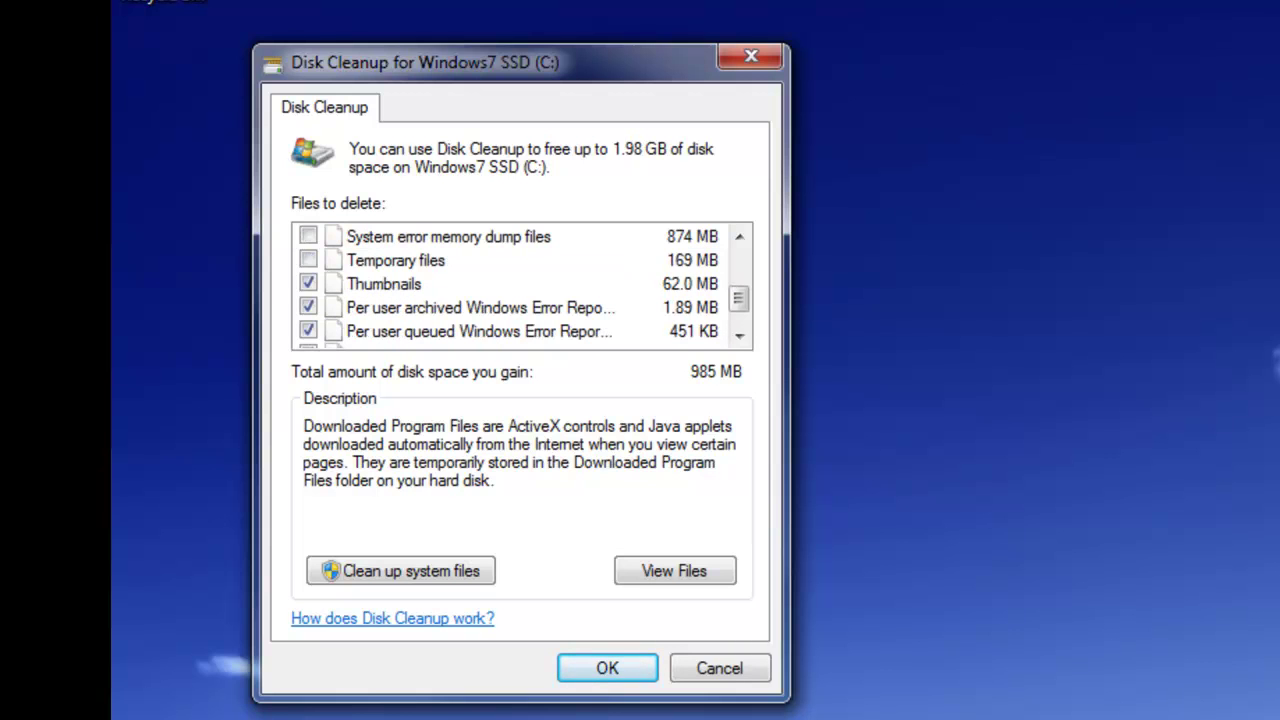
pyautogui.click(308, 259)
pyautogui.click(308, 236)
pyautogui.scroll(1, 520, 285)
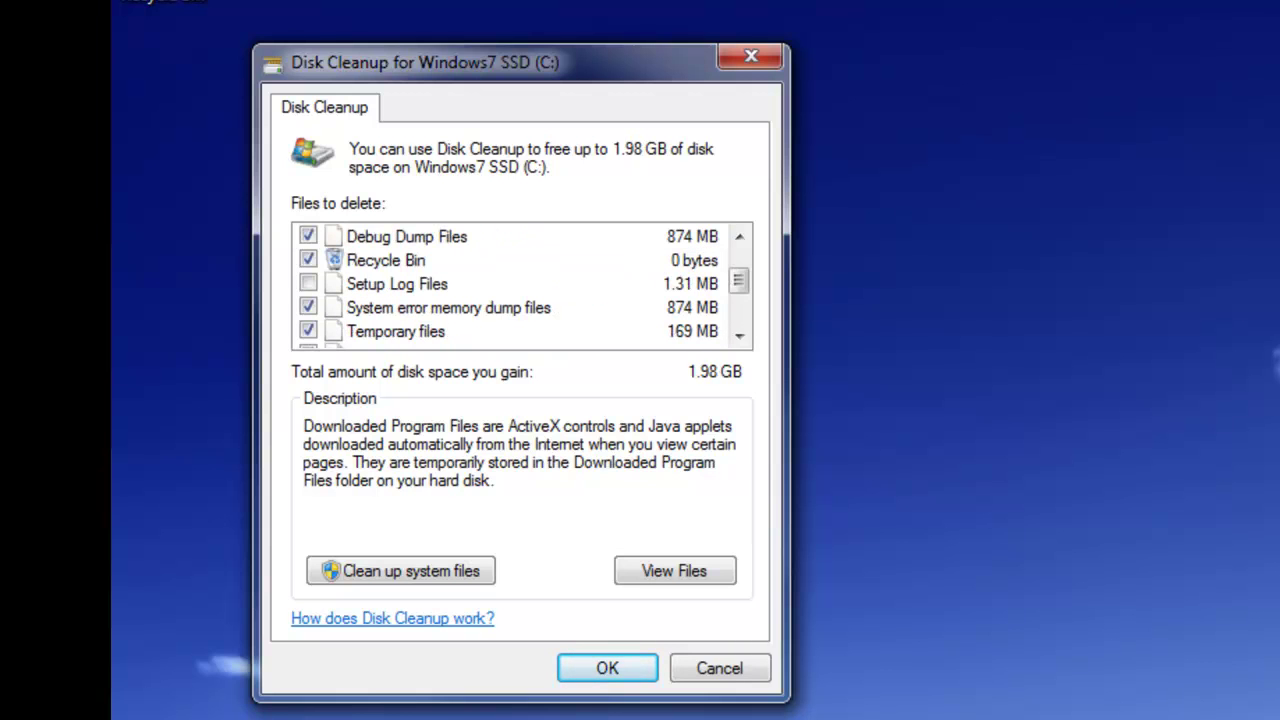
pyautogui.click(308, 283)
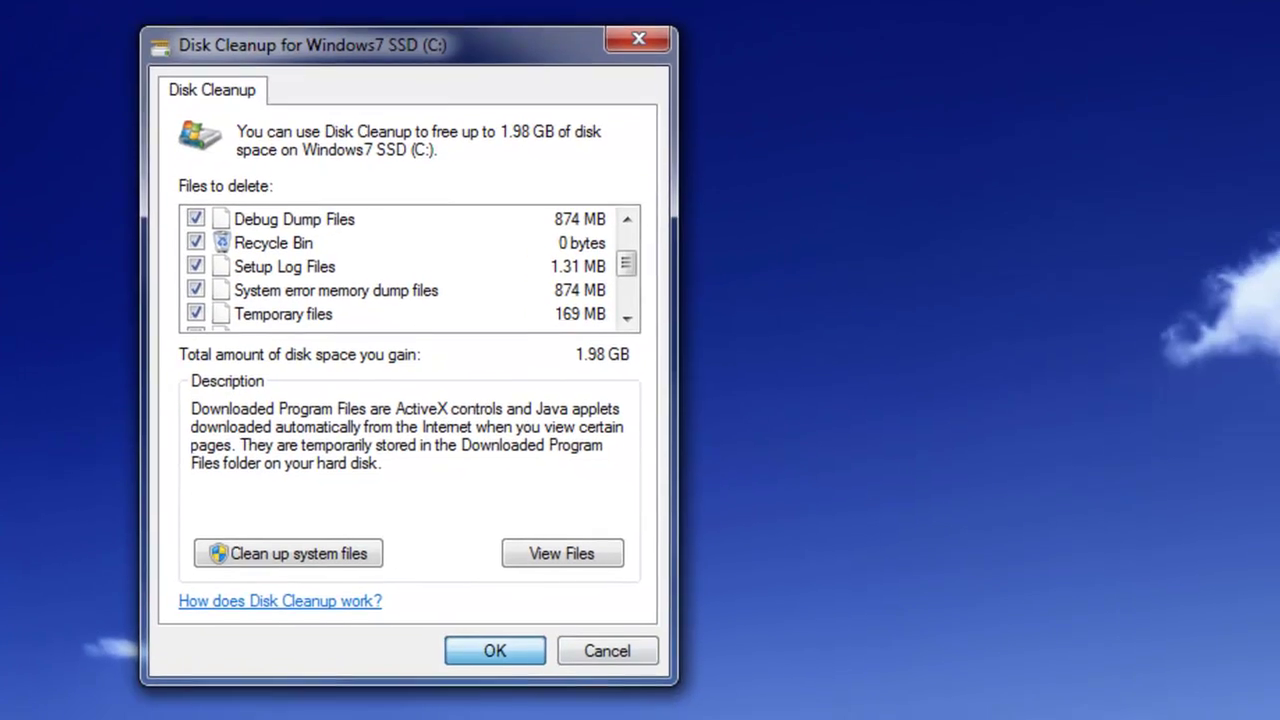
pyautogui.click(607, 668)
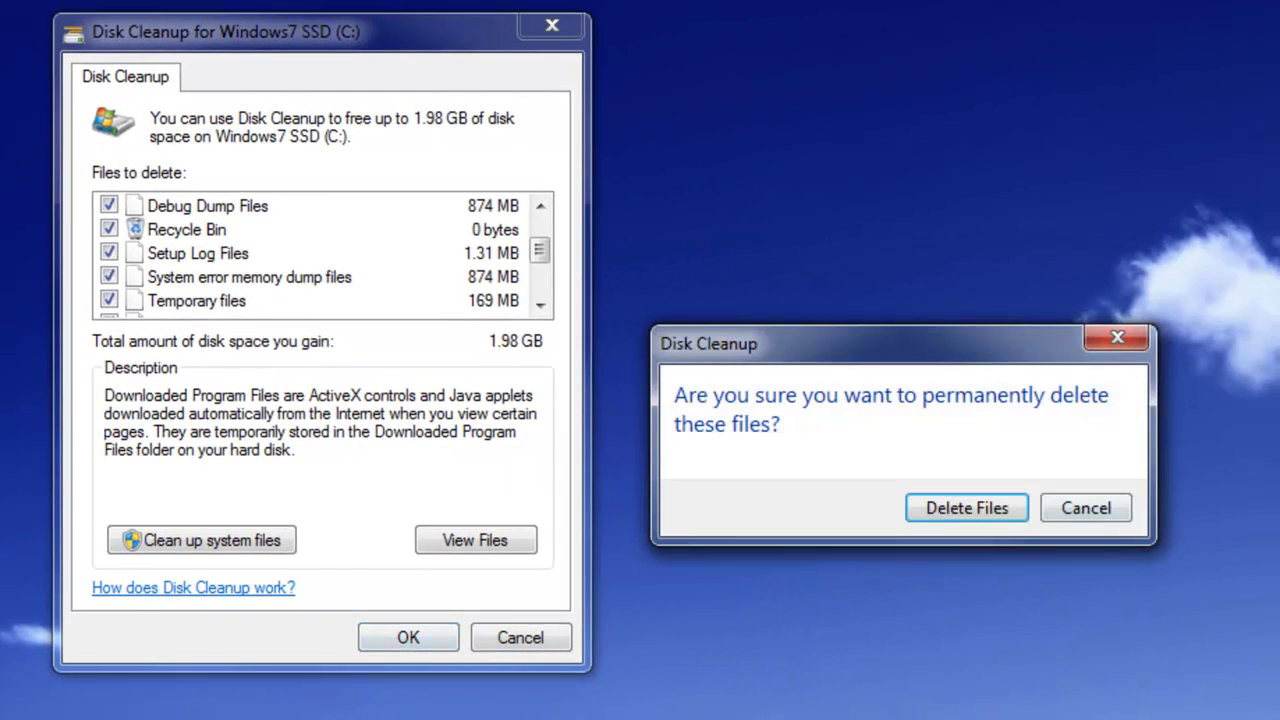
pyautogui.press('Return')
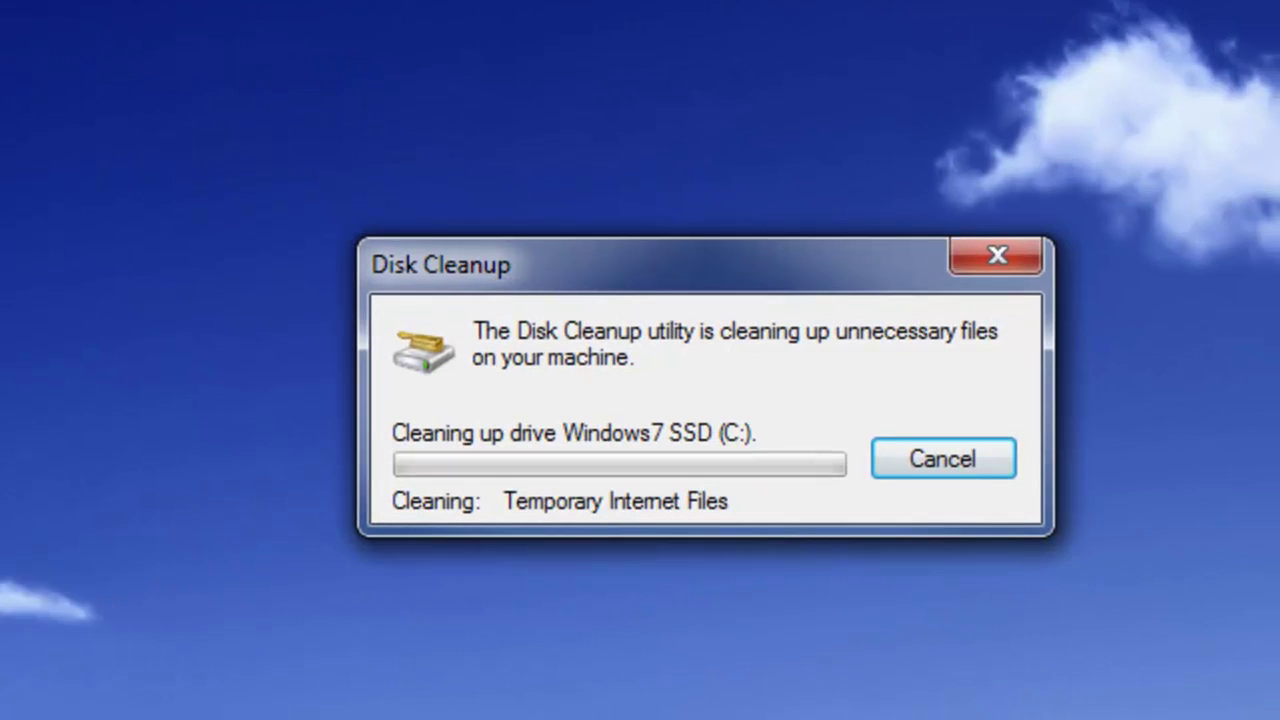